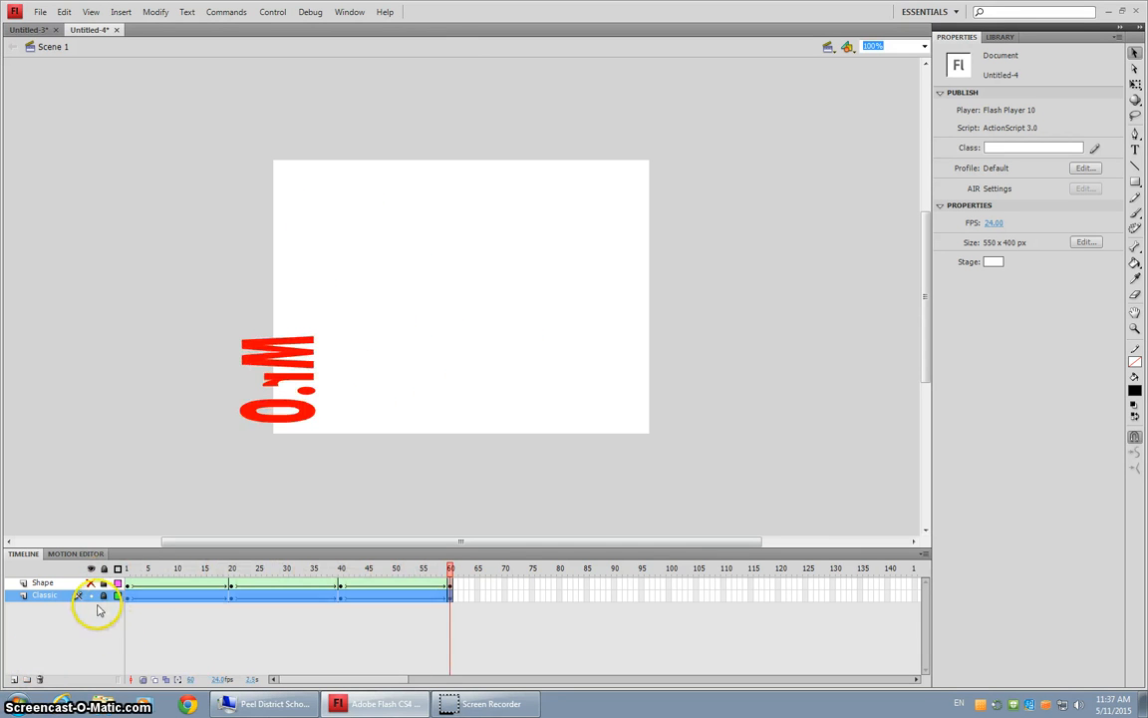
Hide the Classic layer, show the Shape layer and play its animation
{"action": "left_click", "coordinate": [90, 595]}
{"action": "left_click", "coordinate": [90, 584]}
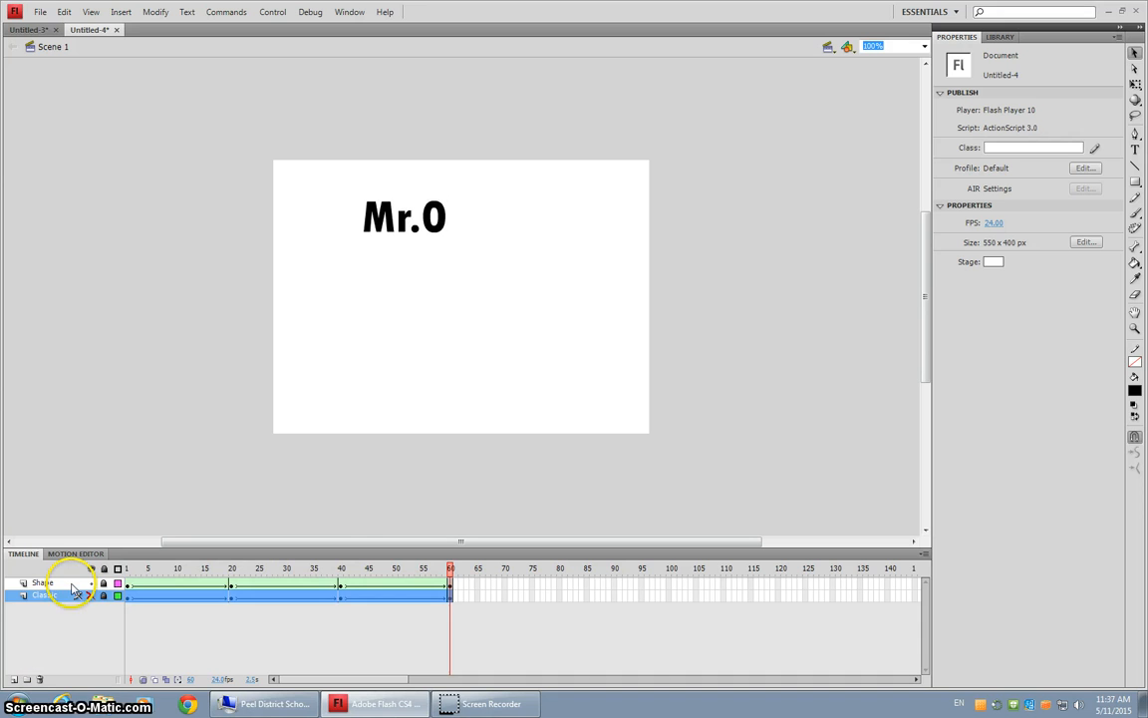
{"action": "left_click", "coordinate": [70, 583]}
{"action": "key", "text": "Return"}
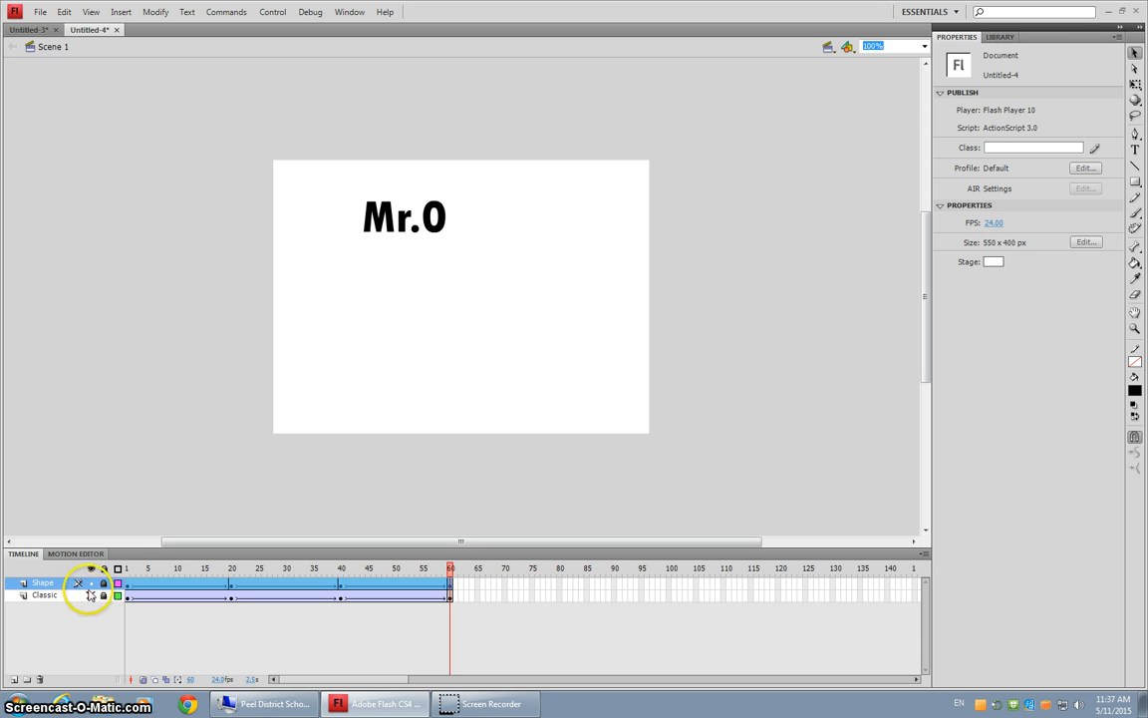
Lock the Shape and Classic layers and hide the Shape layer
{"action": "left_click", "coordinate": [103, 583]}
{"action": "left_click", "coordinate": [104, 595]}
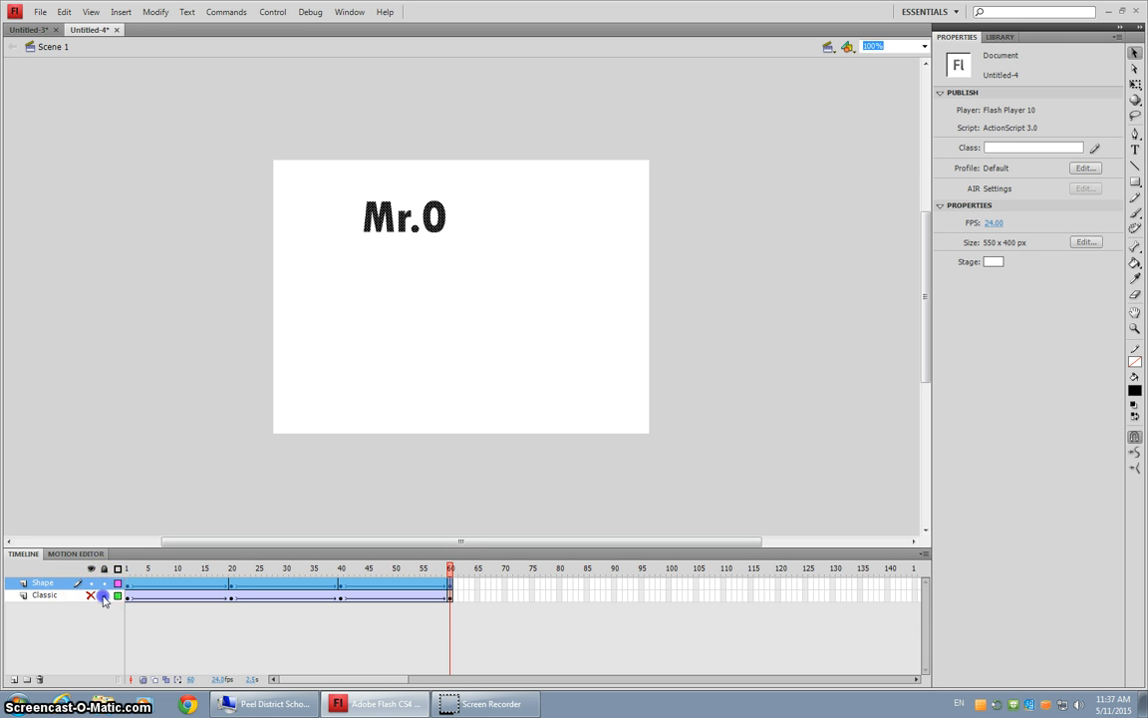
{"action": "left_click", "coordinate": [104, 583]}
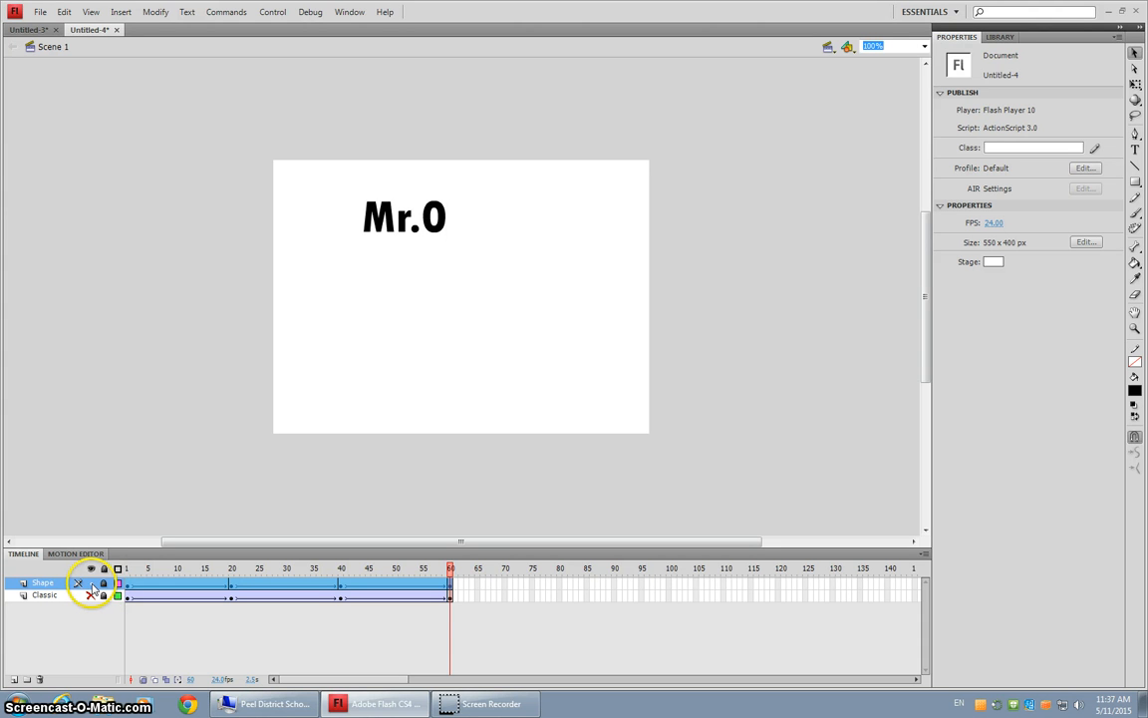
{"action": "left_click", "coordinate": [90, 583]}
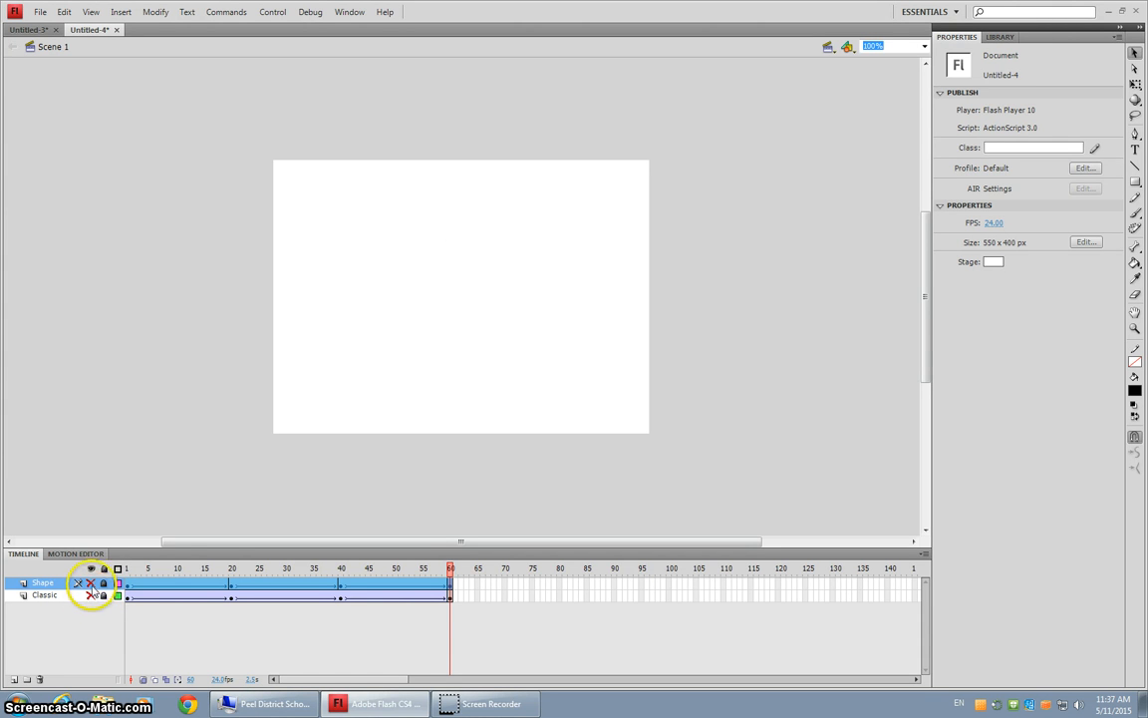
Add a new layer above Shape and name it Old School
{"action": "left_click", "coordinate": [14, 679]}
{"action": "double_click", "coordinate": [46, 583]}
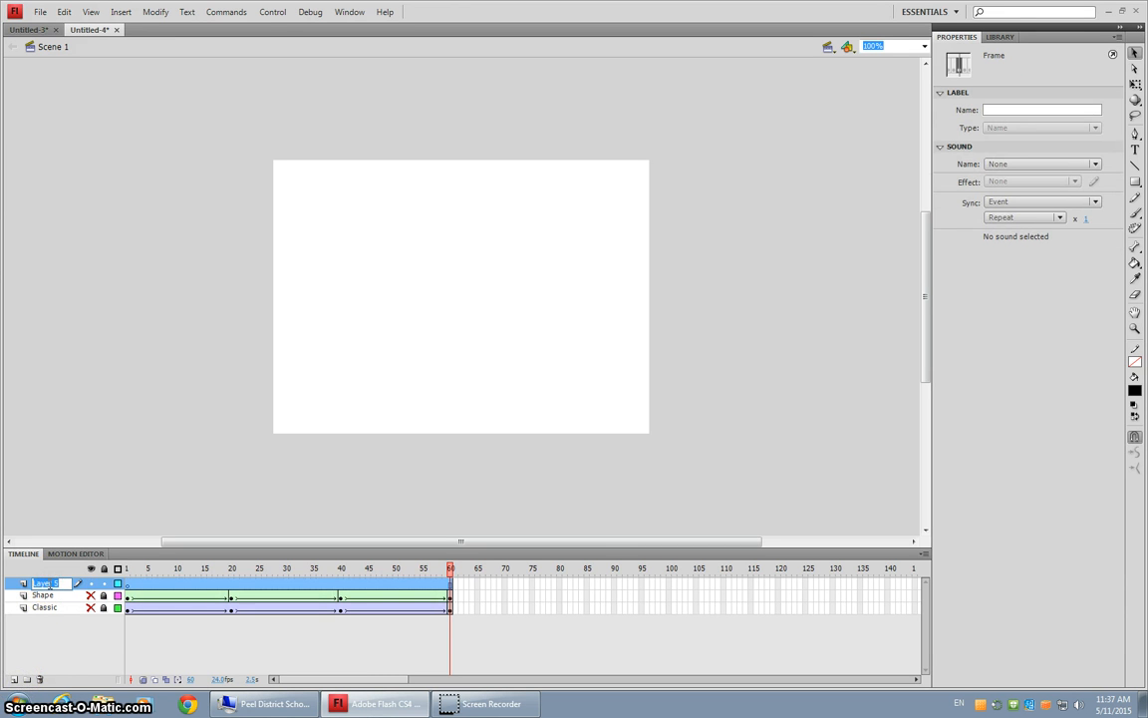
{"action": "type", "text": "Old School"}
{"action": "left_click", "coordinate": [128, 584]}
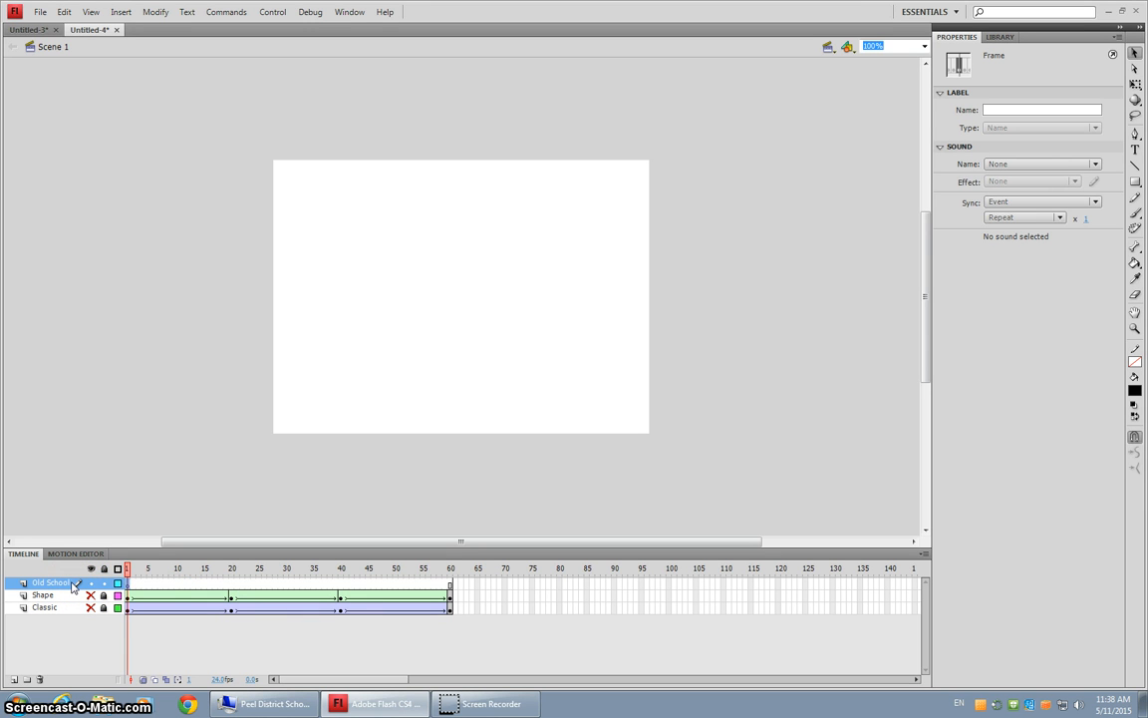
Draw a black circle about 62 px wide near the stage's lower-left corner in frame 1 of the Old School layer
{"action": "left_click", "coordinate": [147, 597]}
{"action": "left_click_drag", "start_coordinate": [1134, 194], "coordinate": [1082, 201]}
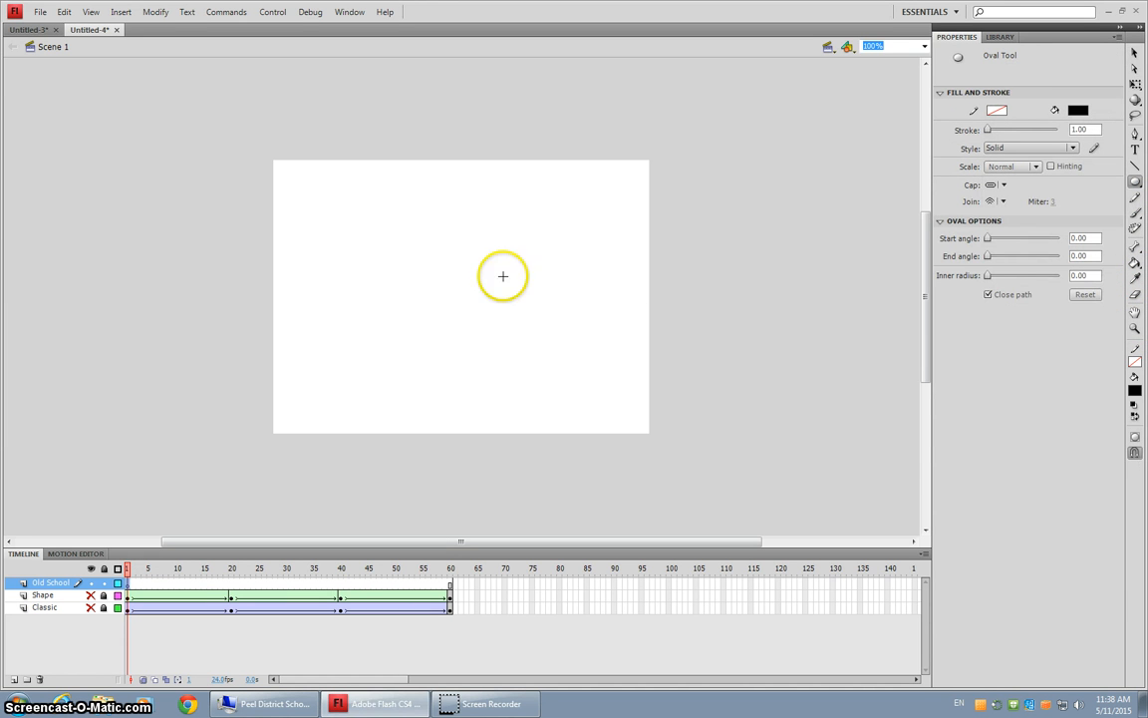
{"action": "left_click_drag", "start_coordinate": [347, 398], "coordinate": [311, 362]}
{"action": "left_click_drag", "start_coordinate": [353, 405], "coordinate": [354, 403]}
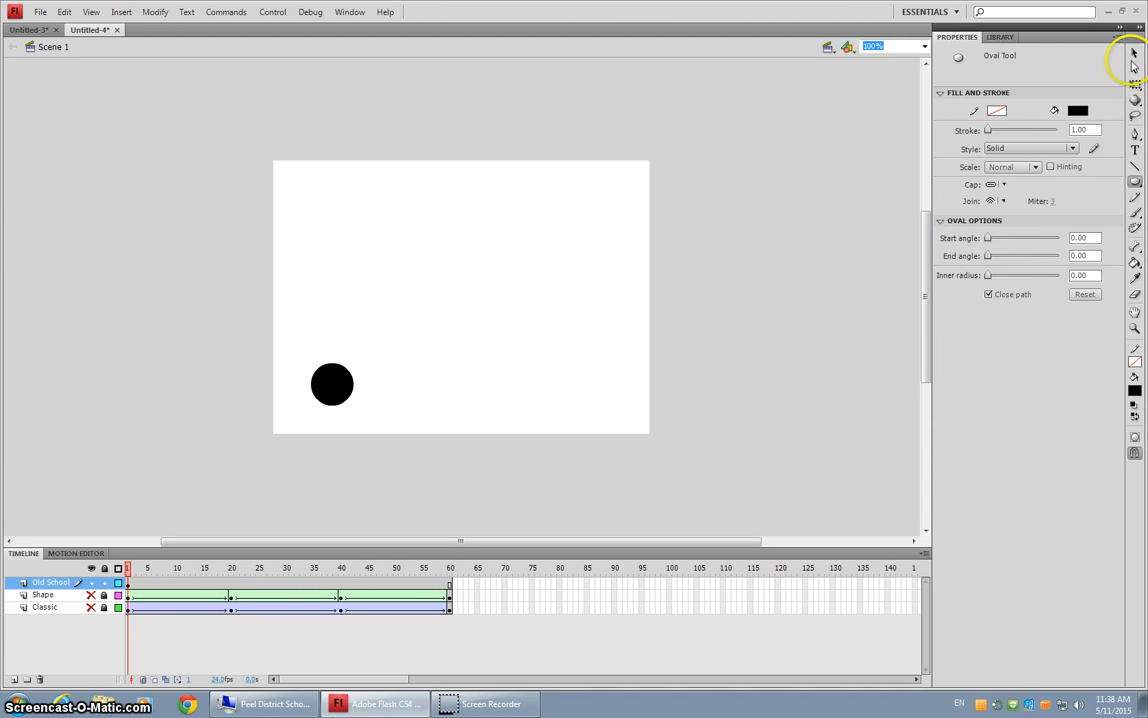
Convert the black circle to a Movie Clip symbol named Mr.Round
{"action": "left_click", "coordinate": [1134, 51]}
{"action": "left_click", "coordinate": [492, 326]}
{"action": "left_click", "coordinate": [336, 390]}
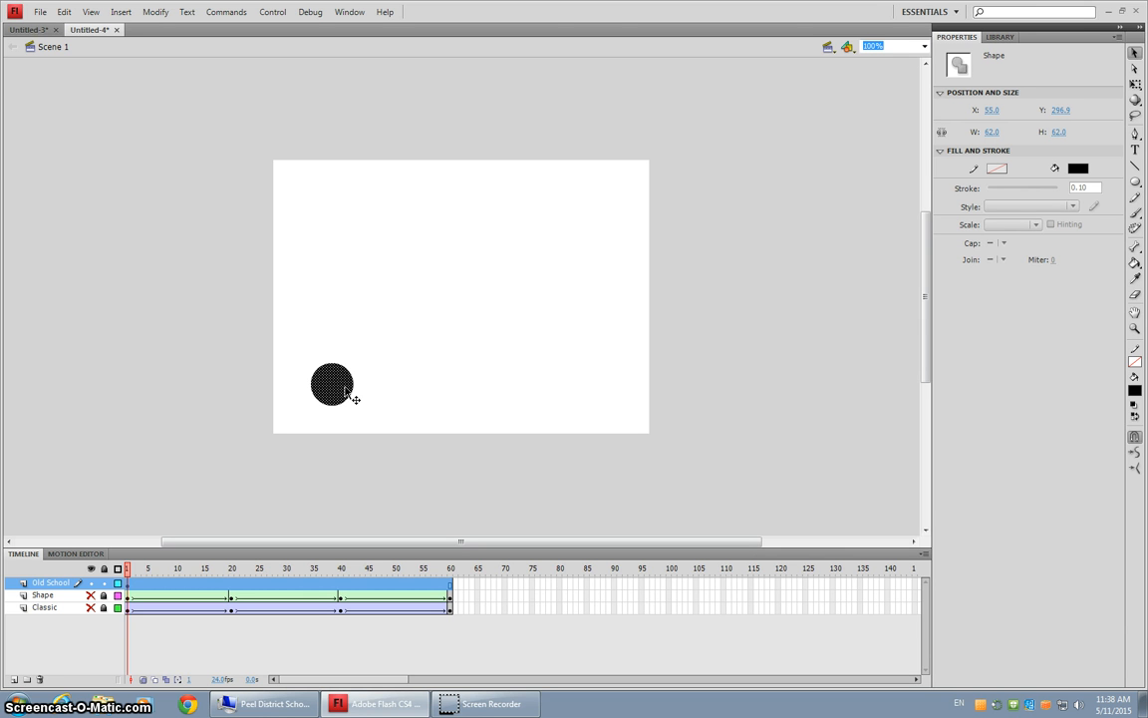
{"action": "left_click_drag", "start_coordinate": [297, 338], "coordinate": [384, 428]}
{"action": "left_click", "coordinate": [340, 389]}
{"action": "right_click", "coordinate": [341, 387]}
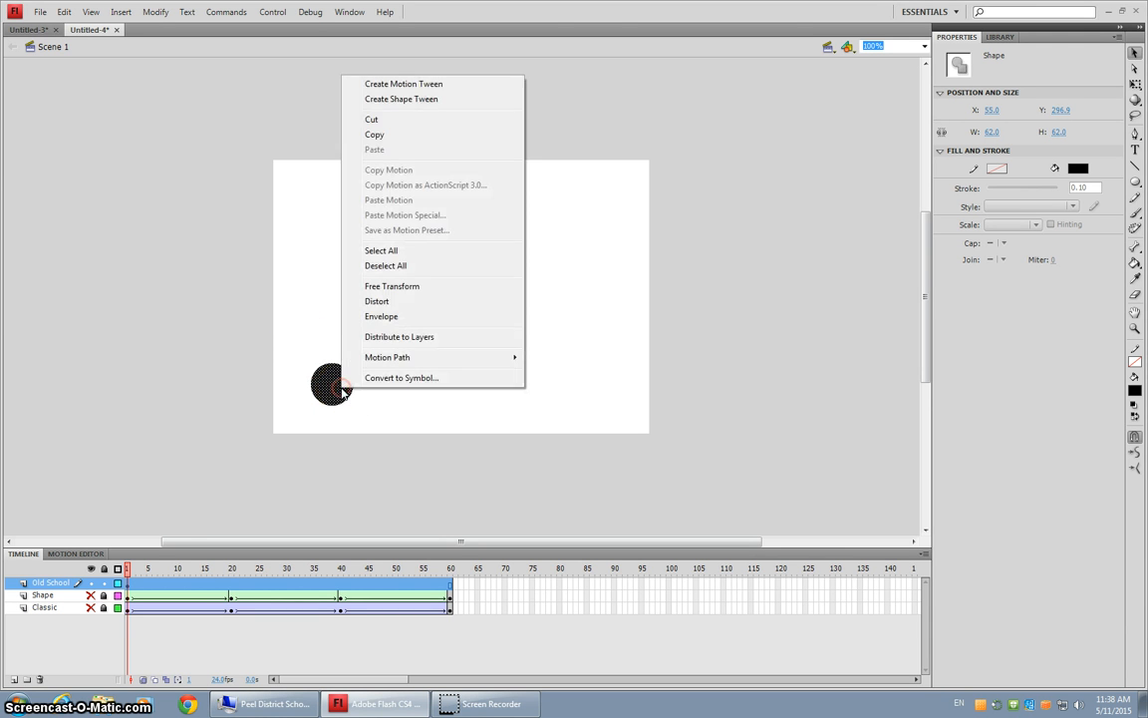
{"action": "left_click", "coordinate": [401, 378]}
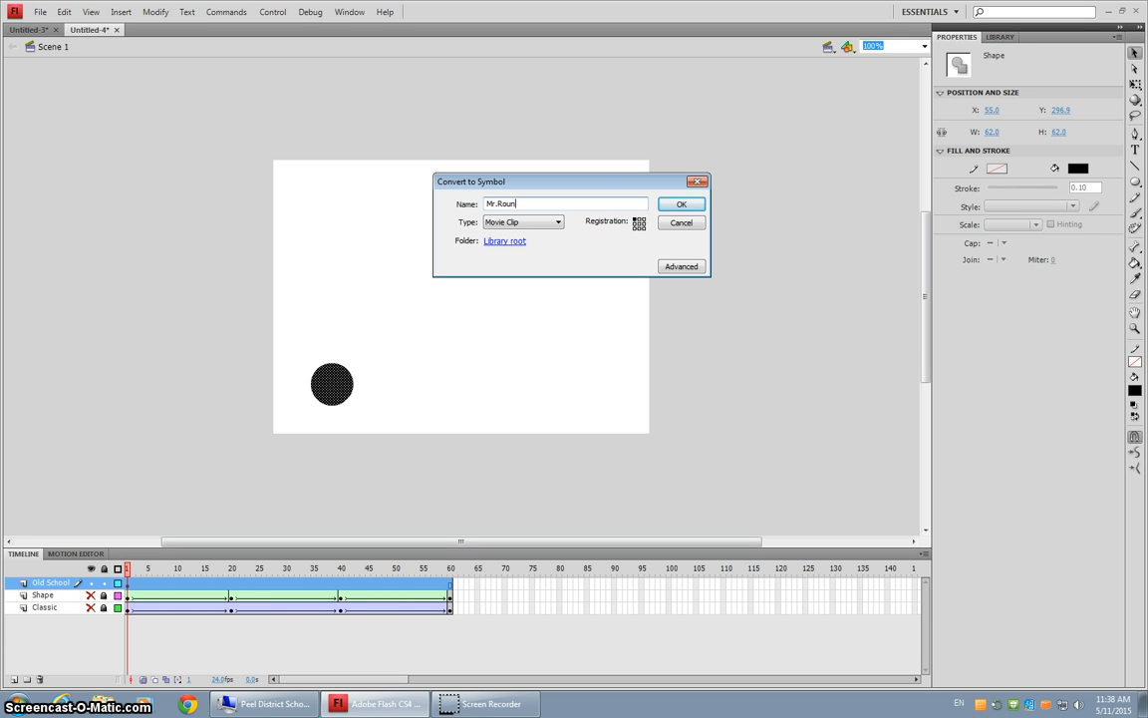
{"action": "left_click", "coordinate": [681, 204]}
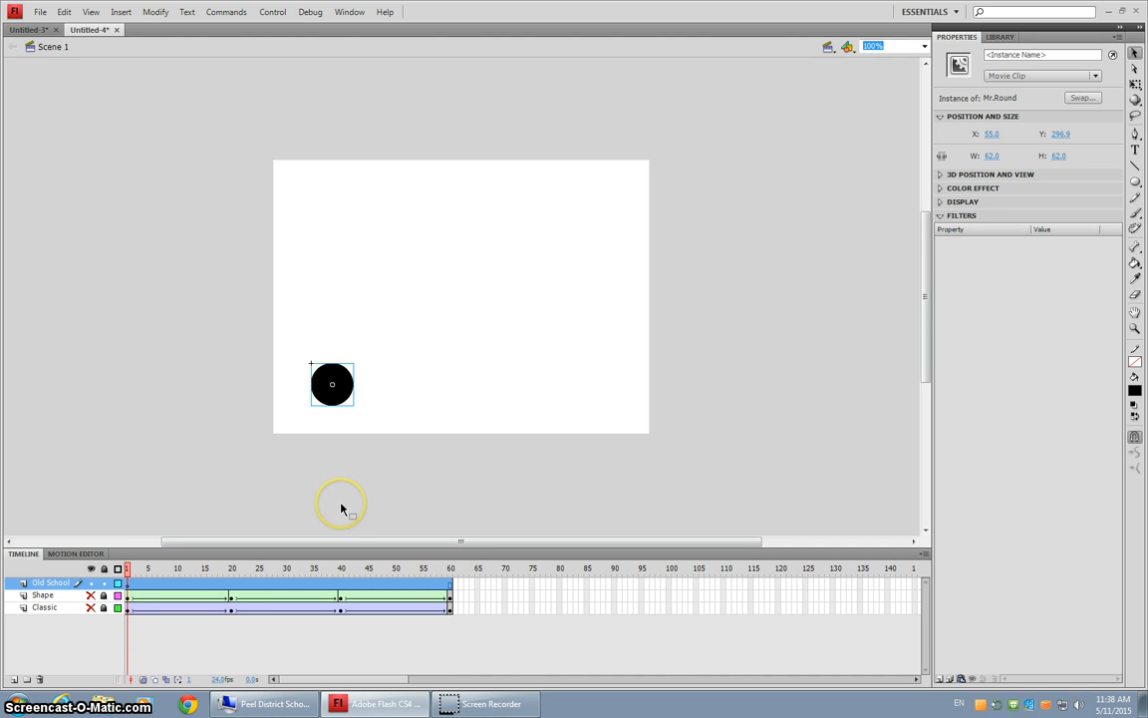
Turn on onion skinning and shift the circle slightly to the right in frame 1
{"action": "left_click", "coordinate": [145, 683]}
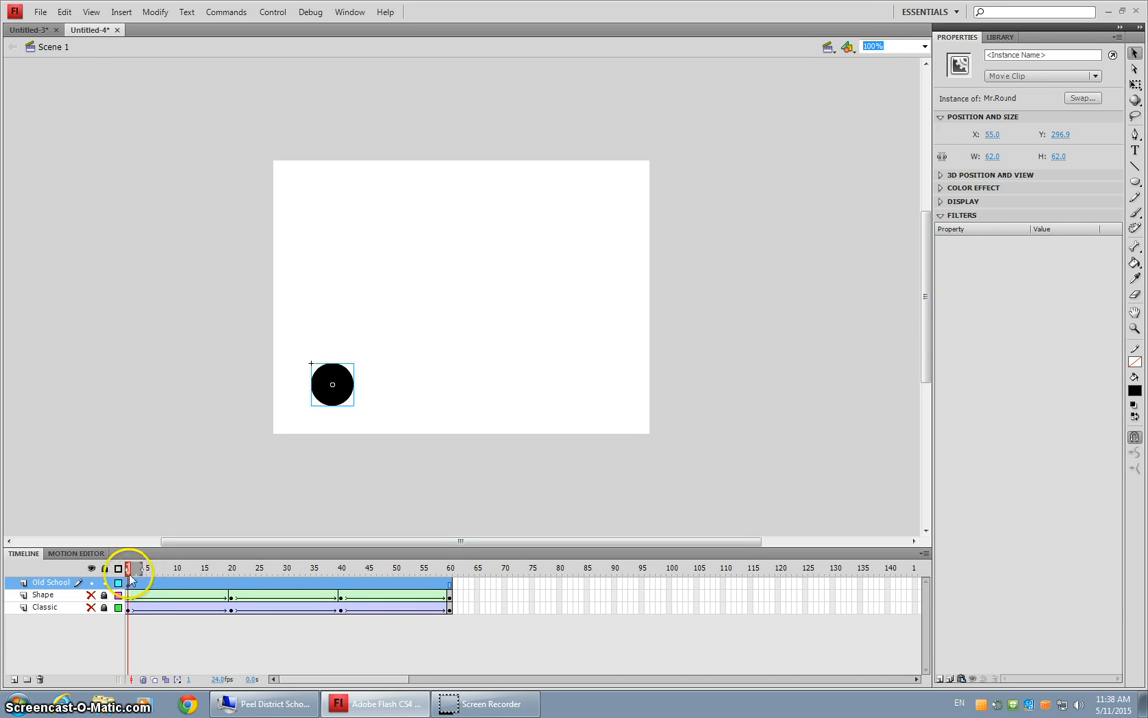
{"action": "left_click_drag", "start_coordinate": [130, 579], "coordinate": [149, 581]}
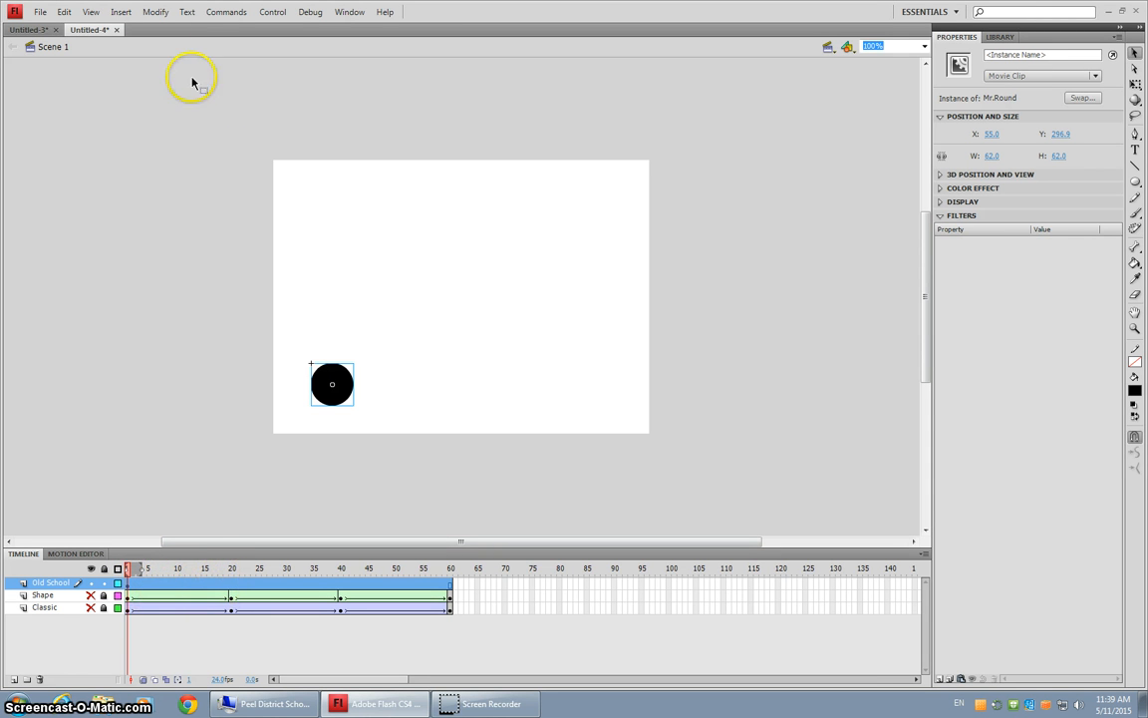
{"action": "left_click", "coordinate": [120, 12]}
{"action": "mouse_move", "coordinate": [147, 102]}
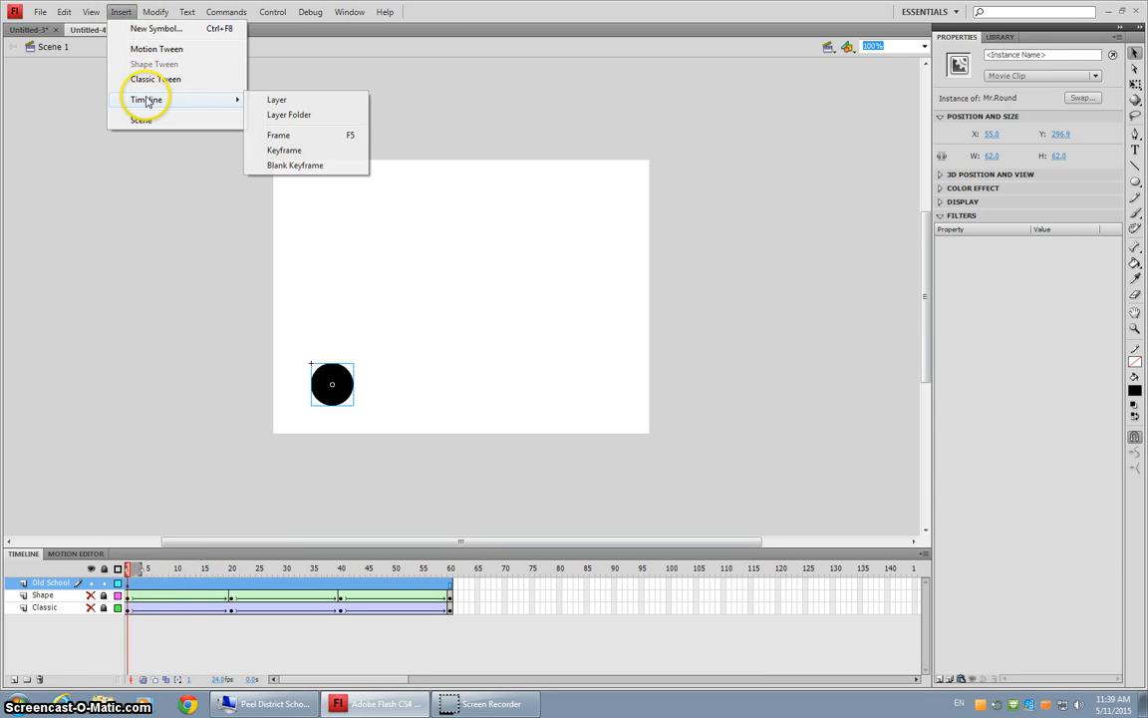
{"action": "left_click", "coordinate": [296, 151]}
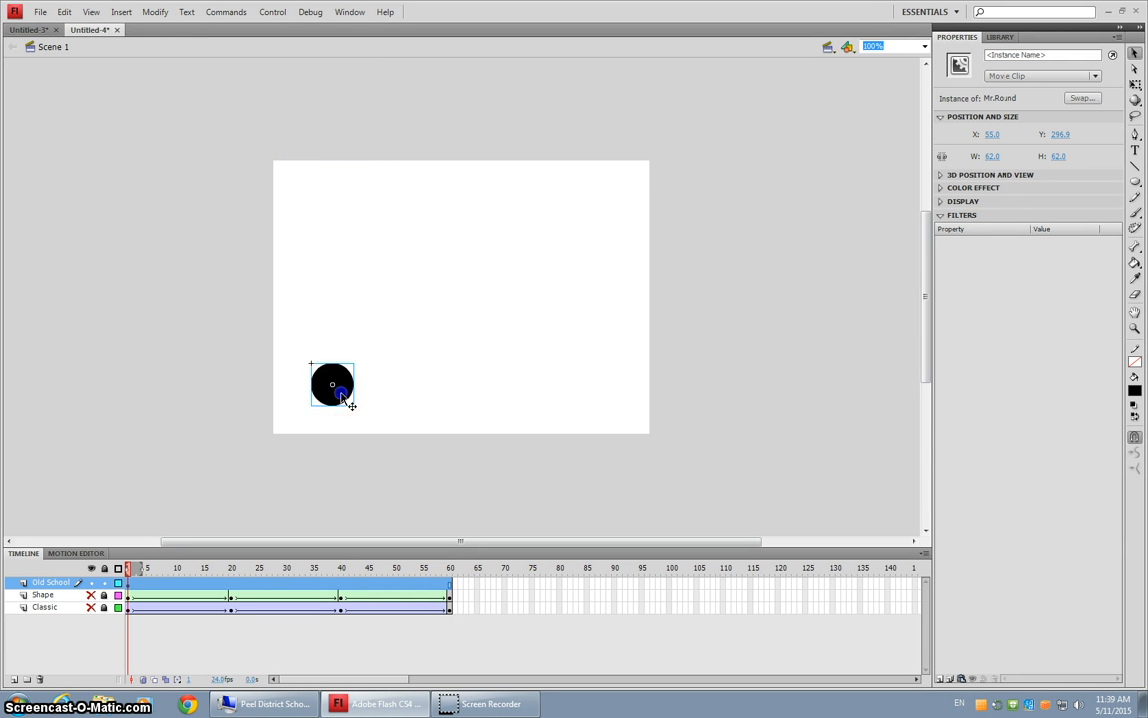
{"action": "left_click_drag", "start_coordinate": [351, 405], "coordinate": [356, 407]}
Insert a keyframe at frame 2 of Old School and move the circle right to X 70
{"action": "left_click", "coordinate": [133, 582]}
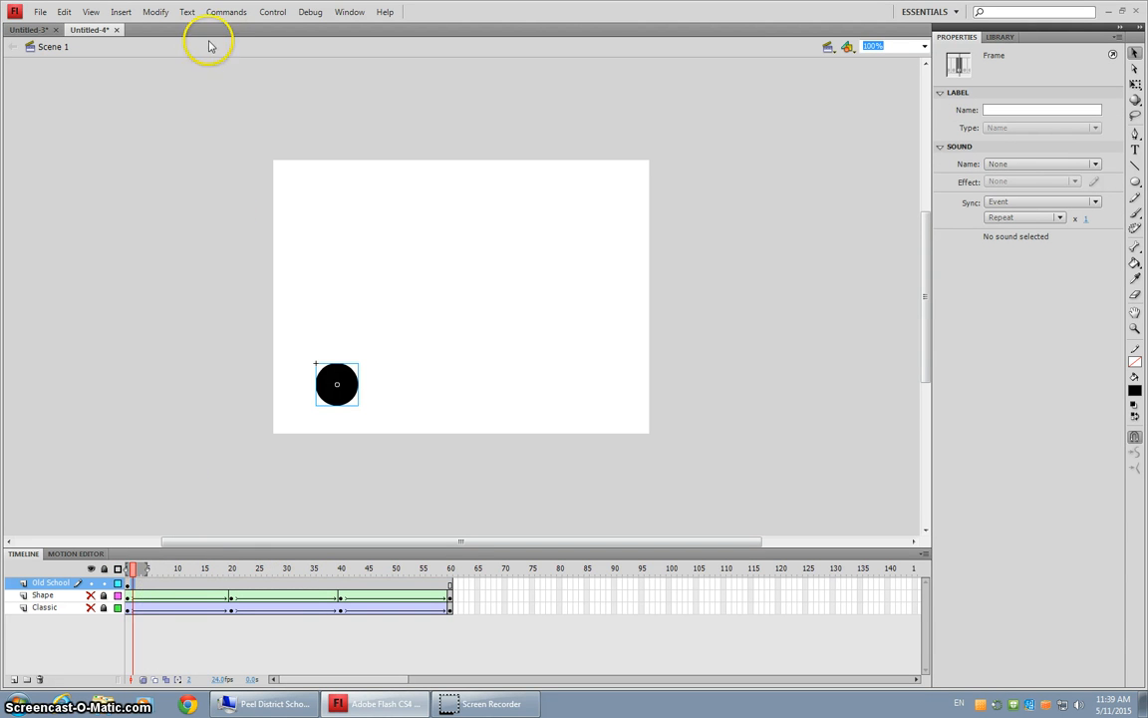
{"action": "left_click", "coordinate": [121, 12]}
{"action": "mouse_move", "coordinate": [166, 100]}
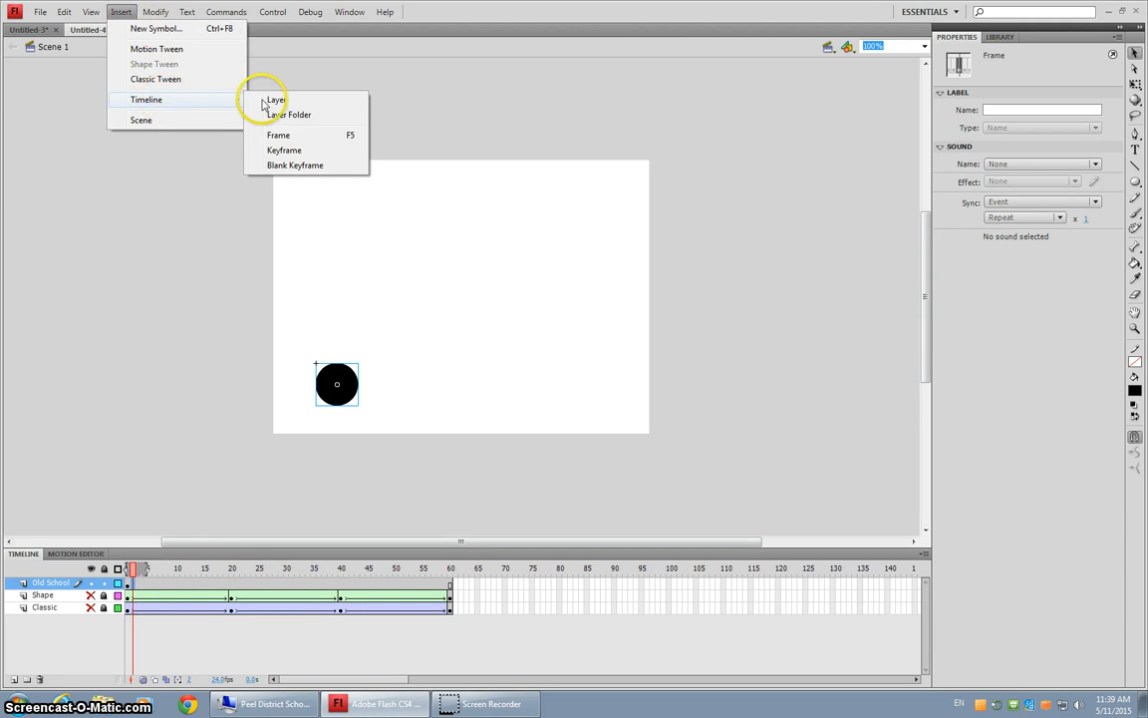
{"action": "left_click", "coordinate": [288, 149]}
{"action": "left_click_drag", "start_coordinate": [353, 403], "coordinate": [365, 405]}
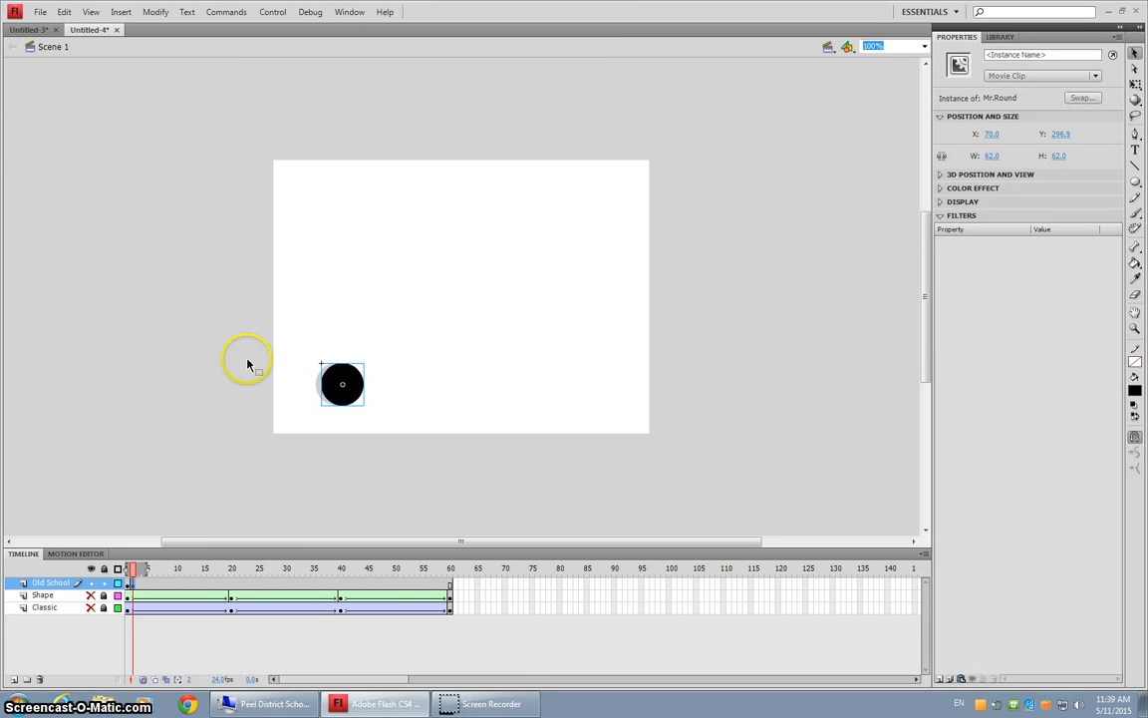
Insert a keyframe at frame 3 and move the circle right to X 80
{"action": "left_click", "coordinate": [120, 12]}
{"action": "mouse_move", "coordinate": [154, 107]}
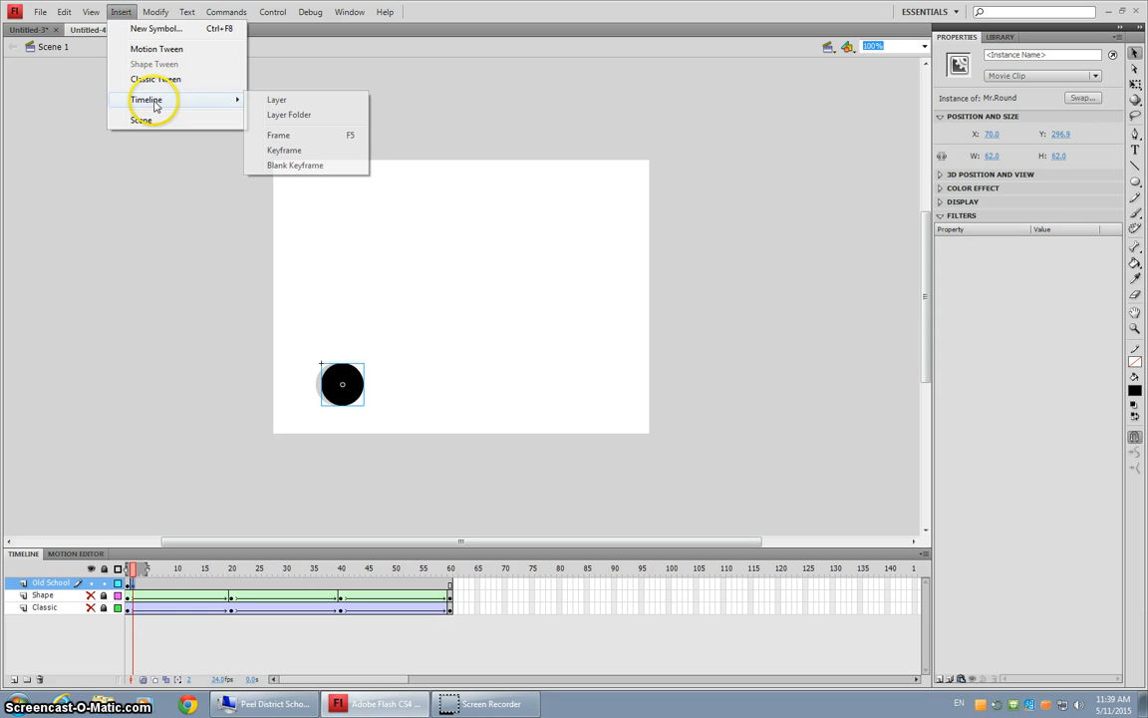
{"action": "left_click", "coordinate": [299, 155]}
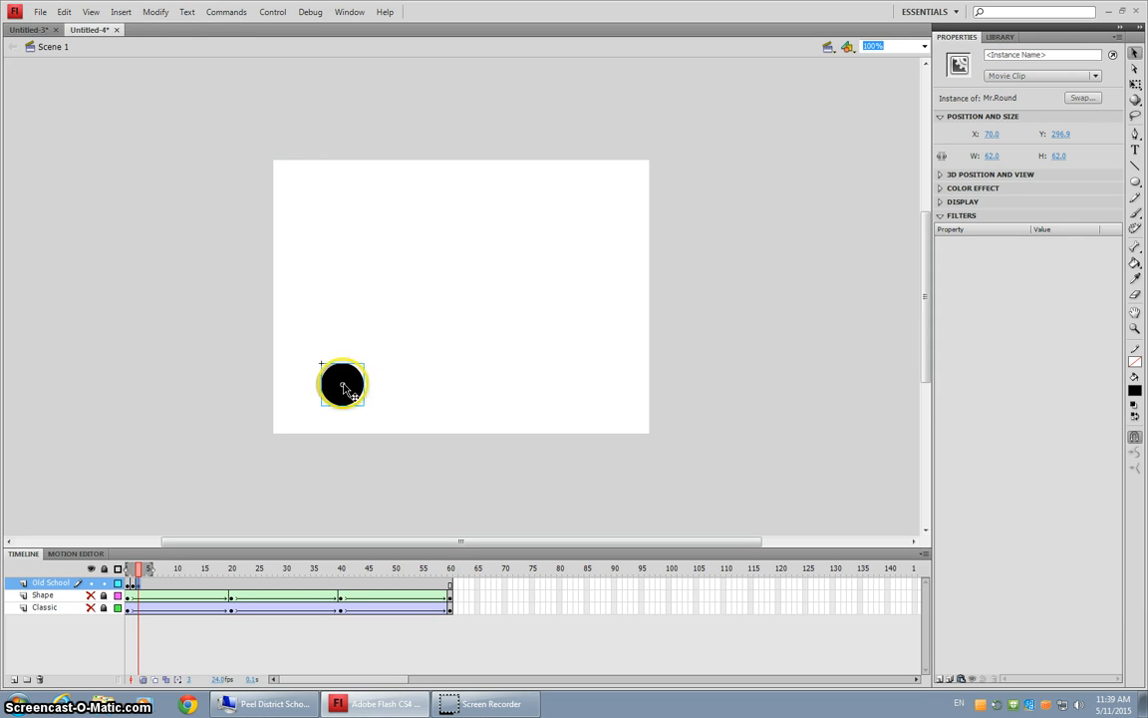
{"action": "left_click_drag", "start_coordinate": [350, 388], "coordinate": [360, 392]}
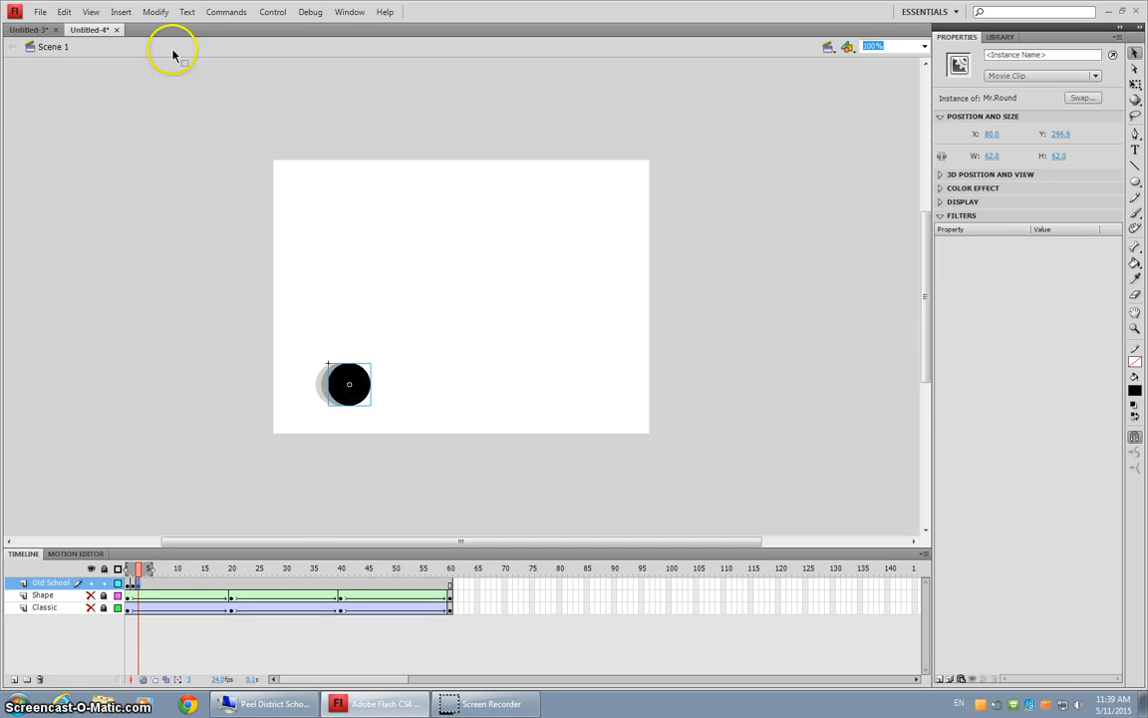
Insert a keyframe at frame 4 and move the circle right to X 90
{"action": "left_click", "coordinate": [120, 12]}
{"action": "mouse_move", "coordinate": [185, 99]}
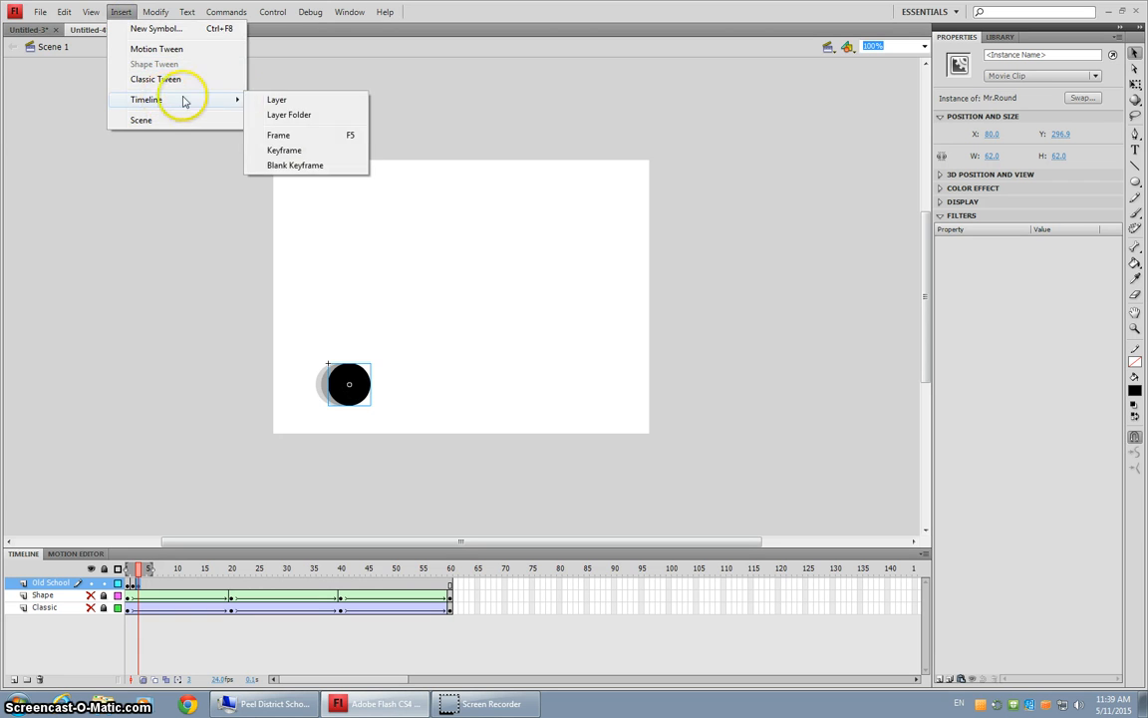
{"action": "left_click", "coordinate": [284, 150]}
{"action": "left_click_drag", "start_coordinate": [362, 381], "coordinate": [371, 384]}
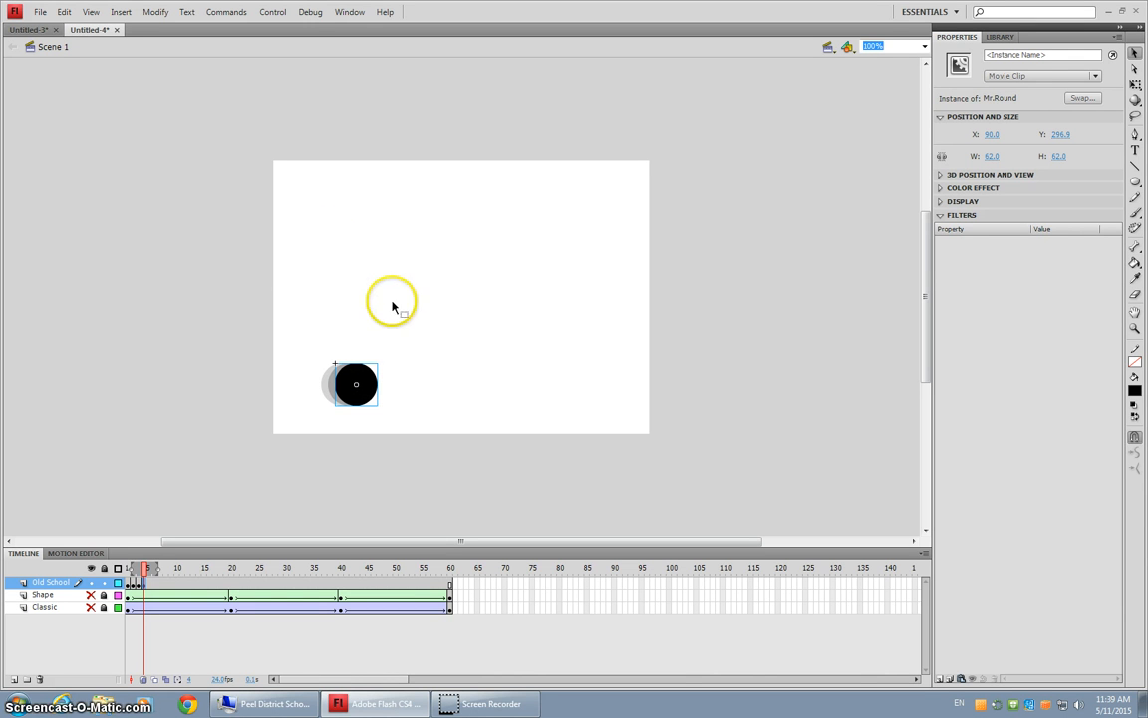
Insert keyframes one by one through frame 42, stepping the circle right, up, and right again to about X 364, Y 170
{"action": "key", "text": "."}
{"action": "left_click_drag", "start_coordinate": [372, 387], "coordinate": [561, 319]}
{"action": "key", "text": "F6"}
{"action": "key", "text": "F6"}
{"action": "key", "text": "F6"}
{"action": "key", "text": "F6"}
{"action": "key", "text": "F6"}
{"action": "key", "text": "F6"}
{"action": "key", "text": "F6"}
{"action": "key", "text": "F6"}
{"action": "key", "text": "F6"}
{"action": "key", "text": "F6"}
{"action": "key", "text": "F6"}
{"action": "key", "text": "F6"}
{"action": "key", "text": "F6"}
{"action": "key", "text": "F6"}
{"action": "key", "text": "F6"}
{"action": "key", "text": "F6"}
{"action": "key", "text": "F6"}
{"action": "key", "text": "F6"}
{"action": "key", "text": "F6"}
{"action": "key", "text": "F6"}
{"action": "key", "text": "F6"}
{"action": "key", "text": "F6"}
{"action": "key", "text": "F6"}
{"action": "key", "text": "F6"}
{"action": "key", "text": "F6"}
{"action": "key", "text": "F6"}
{"action": "key", "text": "F6"}
{"action": "key", "text": "F6"}
{"action": "key", "text": "F6"}
{"action": "key", "text": "F6"}
{"action": "key", "text": "F6"}
{"action": "key", "text": "F6"}
{"action": "key", "text": "F6"}
{"action": "key", "text": "F6"}
{"action": "key", "text": "F6"}
{"action": "key", "text": "F6"}
{"action": "key", "text": "F6"}
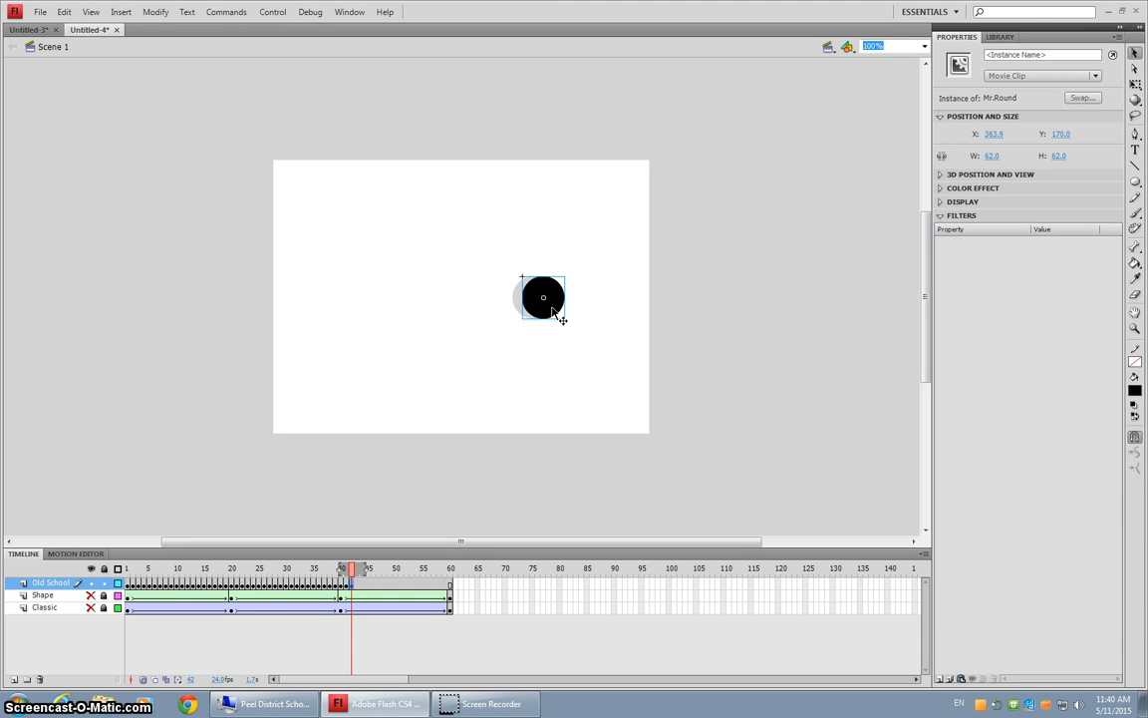
Insert keyframes one by one through frame 60, stepping the circle further right and down to about X 428, Y 325
{"action": "left_click_drag", "start_coordinate": [552, 308], "coordinate": [592, 323]}
{"action": "key", "text": "F6"}
{"action": "key", "text": "F6"}
{"action": "key", "text": "F6"}
{"action": "key", "text": "F6"}
{"action": "key", "text": "F6"}
{"action": "key", "text": "F6"}
{"action": "key", "text": "F6"}
{"action": "left_click_drag", "start_coordinate": [592, 323], "coordinate": [589, 412]}
{"action": "key", "text": "F6"}
{"action": "key", "text": "F6"}
{"action": "key", "text": "F6"}
{"action": "key", "text": "F6"}
{"action": "key", "text": "F6"}
{"action": "key", "text": "F6"}
{"action": "key", "text": "F6"}
{"action": "key", "text": "F6"}
{"action": "key", "text": "F6"}
{"action": "key", "text": "F6"}
{"action": "key", "text": "F6"}
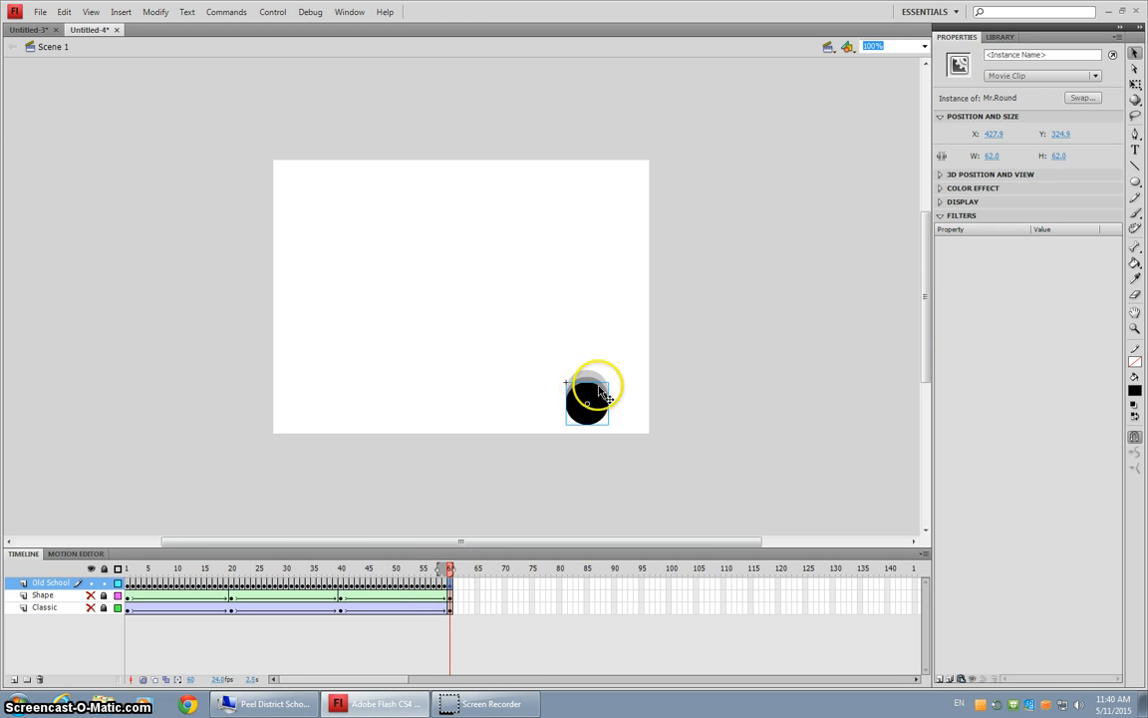
Extend the onion skin range back to frame 1 to view the circle's whole path
{"action": "left_click", "coordinate": [141, 679]}
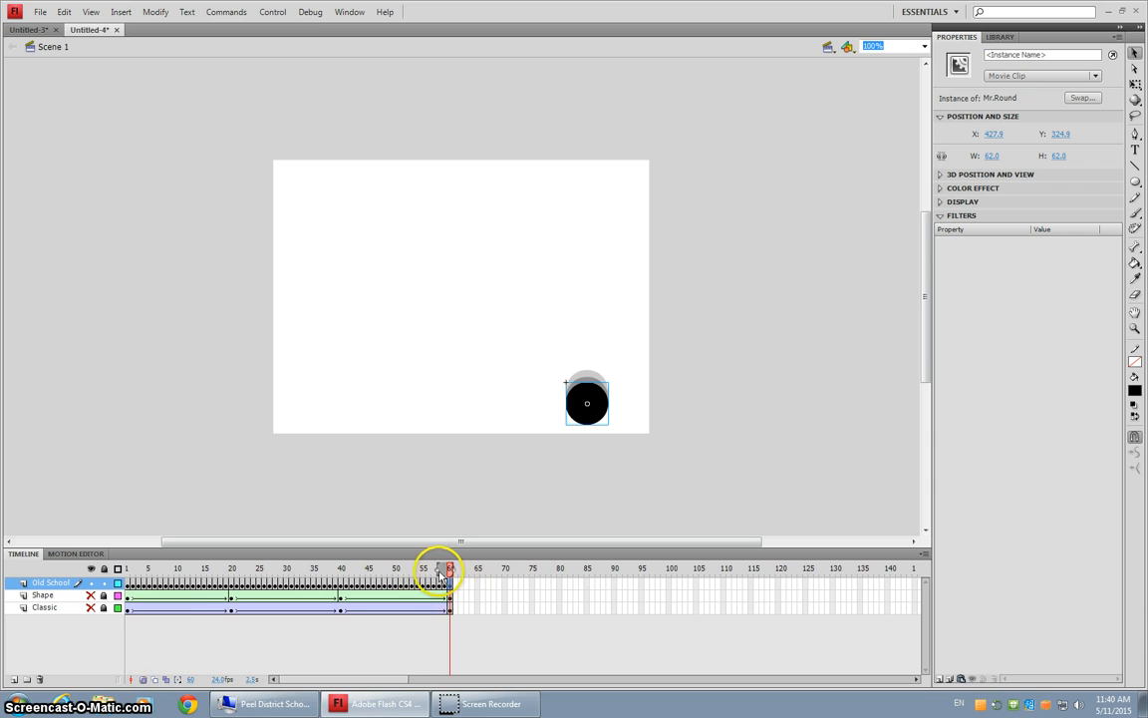
{"action": "left_click_drag", "start_coordinate": [434, 569], "coordinate": [285, 569]}
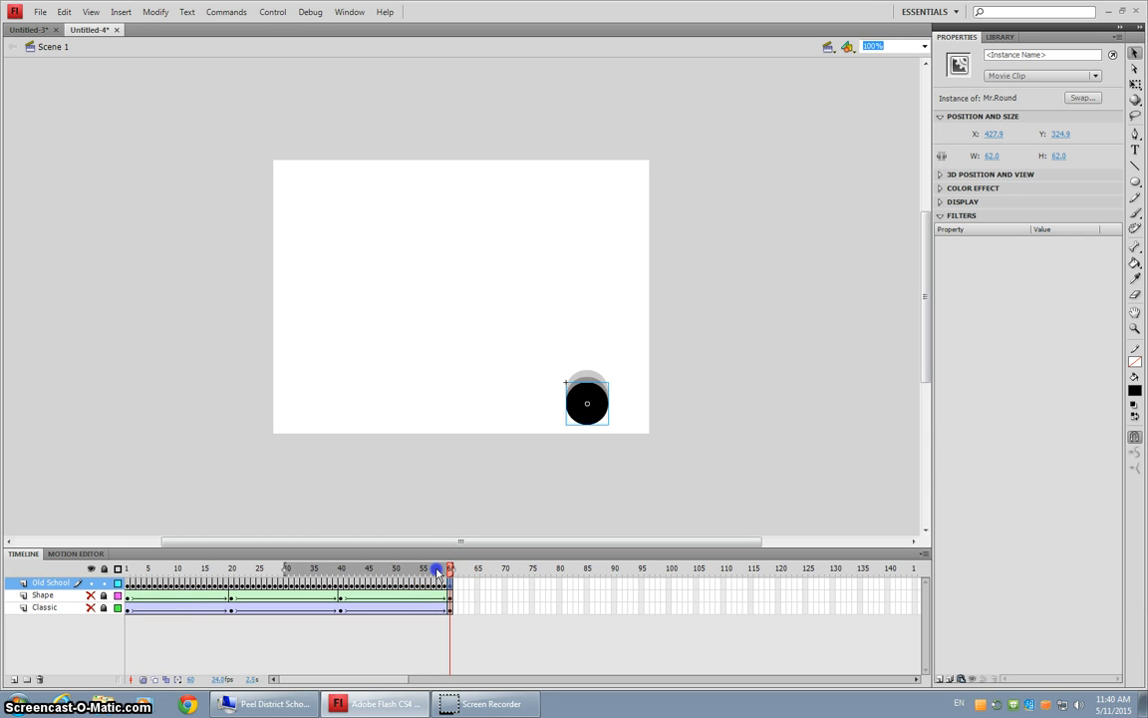
{"action": "left_click_drag", "start_coordinate": [436, 570], "coordinate": [126, 568]}
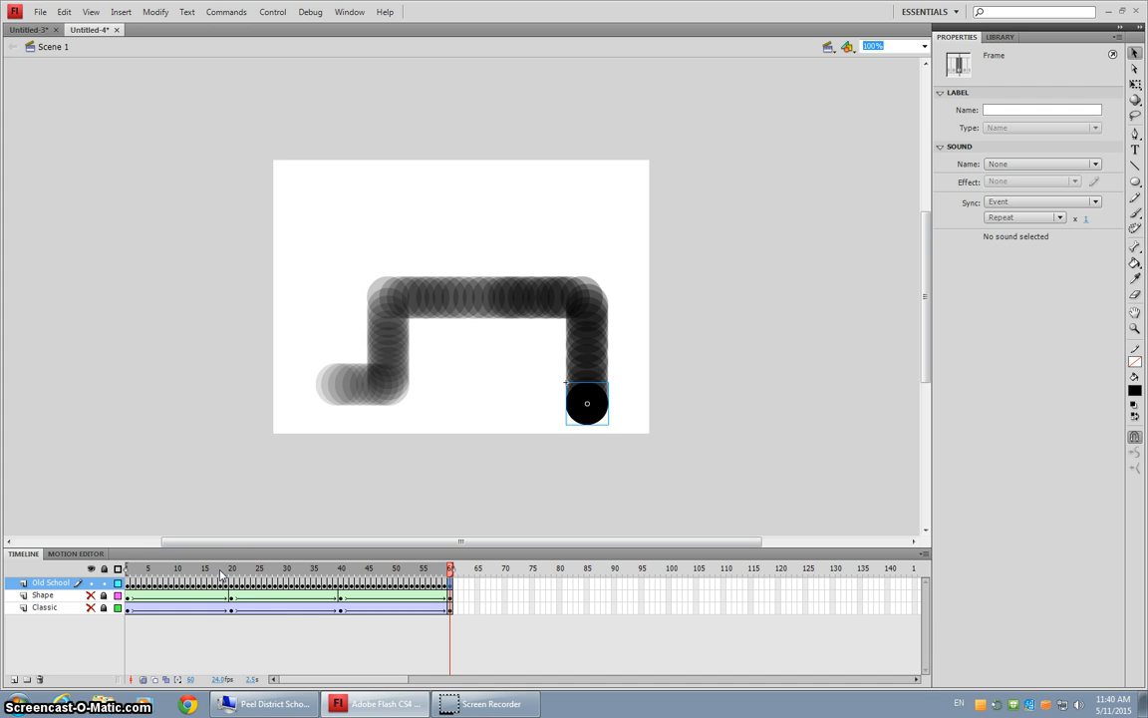
Turn off onion skinning and play the frame-by-frame circle animation
{"action": "left_click", "coordinate": [143, 679]}
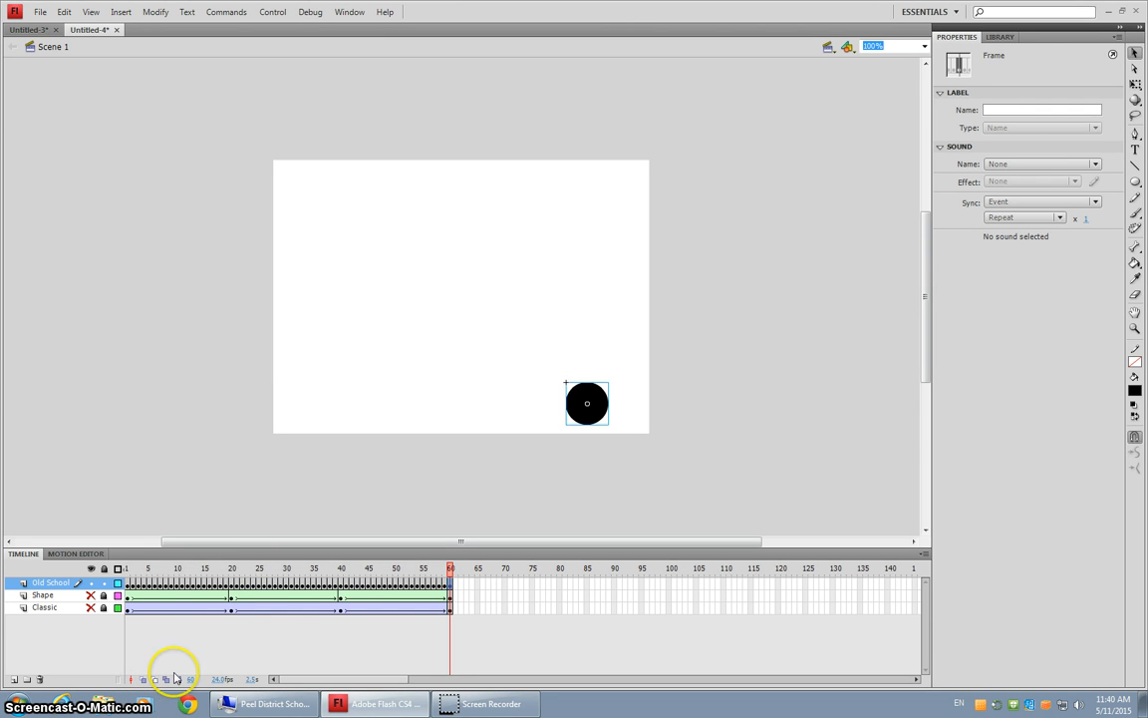
{"action": "key", "text": "Return"}
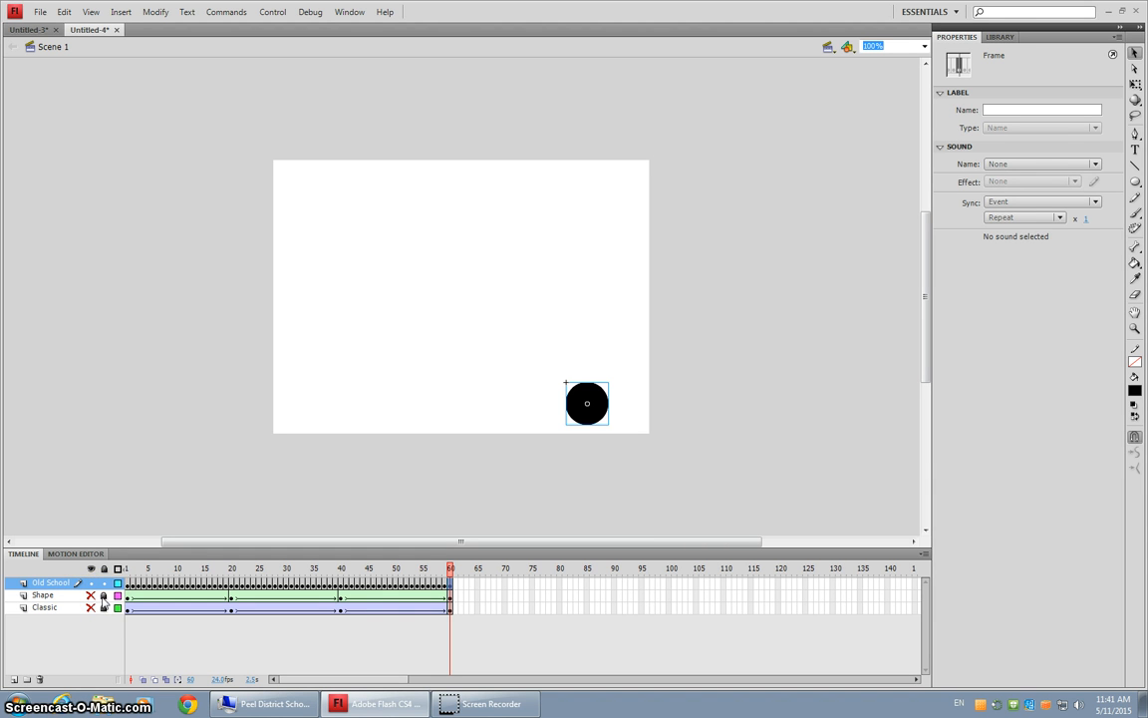
Hide and lock the Old School layer, show the Classic layer and play its animation
{"action": "left_click", "coordinate": [90, 583]}
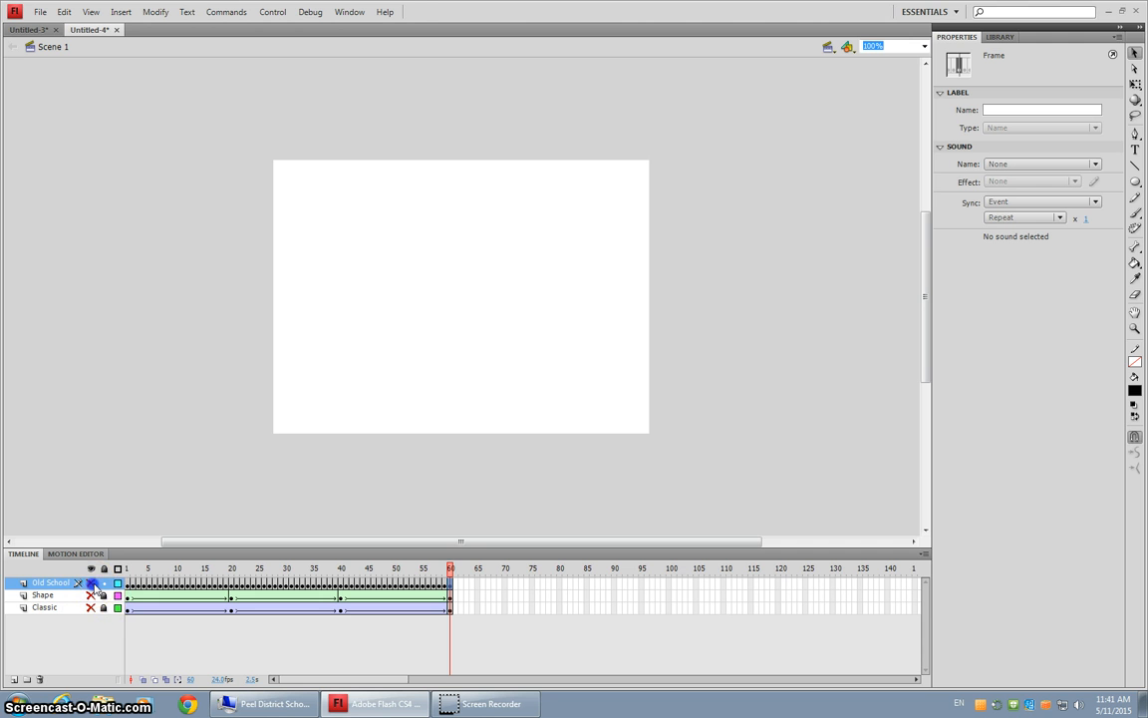
{"action": "left_click", "coordinate": [91, 607]}
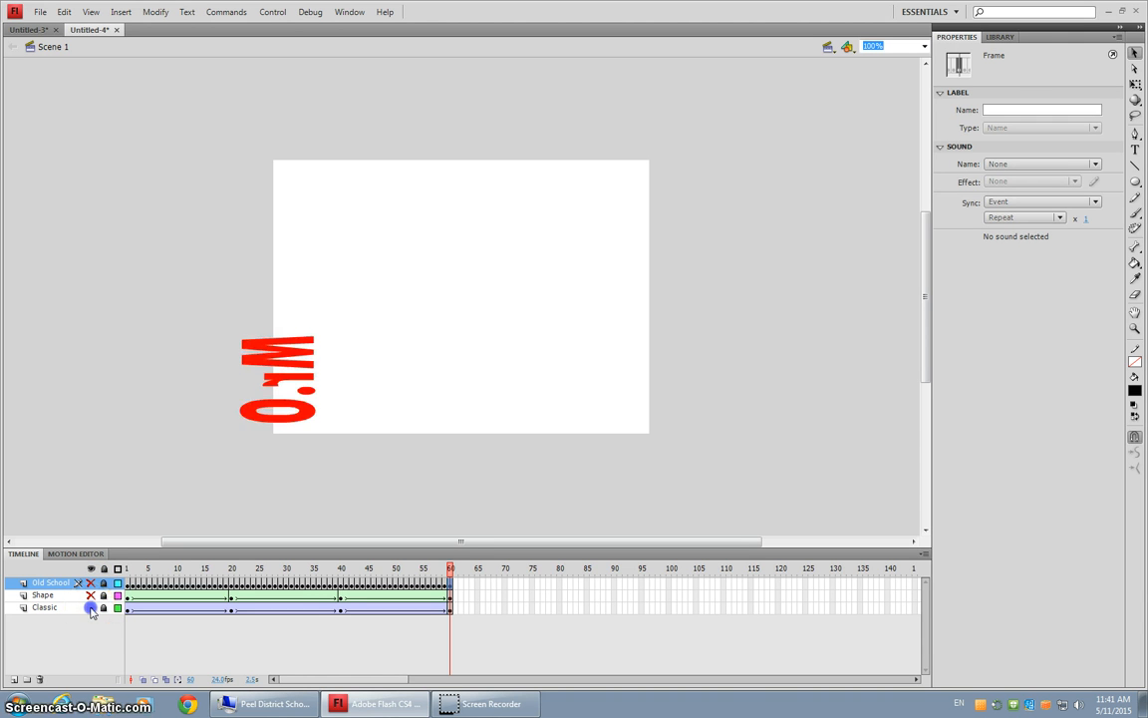
{"action": "key", "text": "Return"}
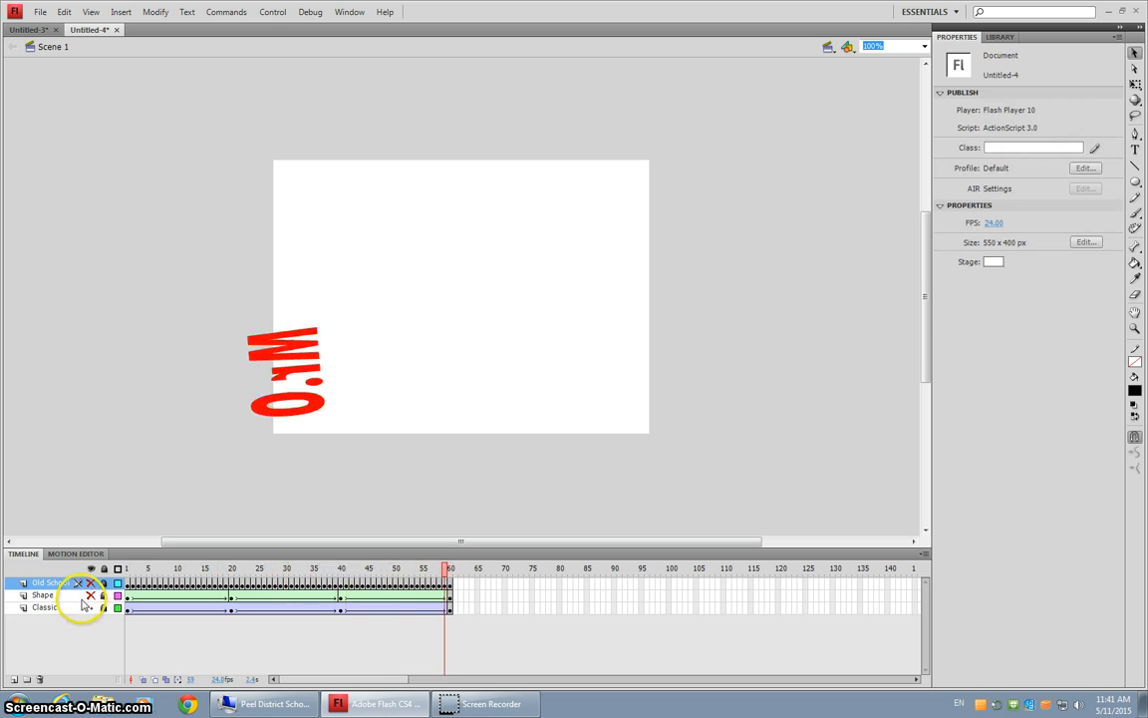
Make the Shape and Old School layers visible again, playing the animation after showing each one
{"action": "left_click", "coordinate": [90, 595]}
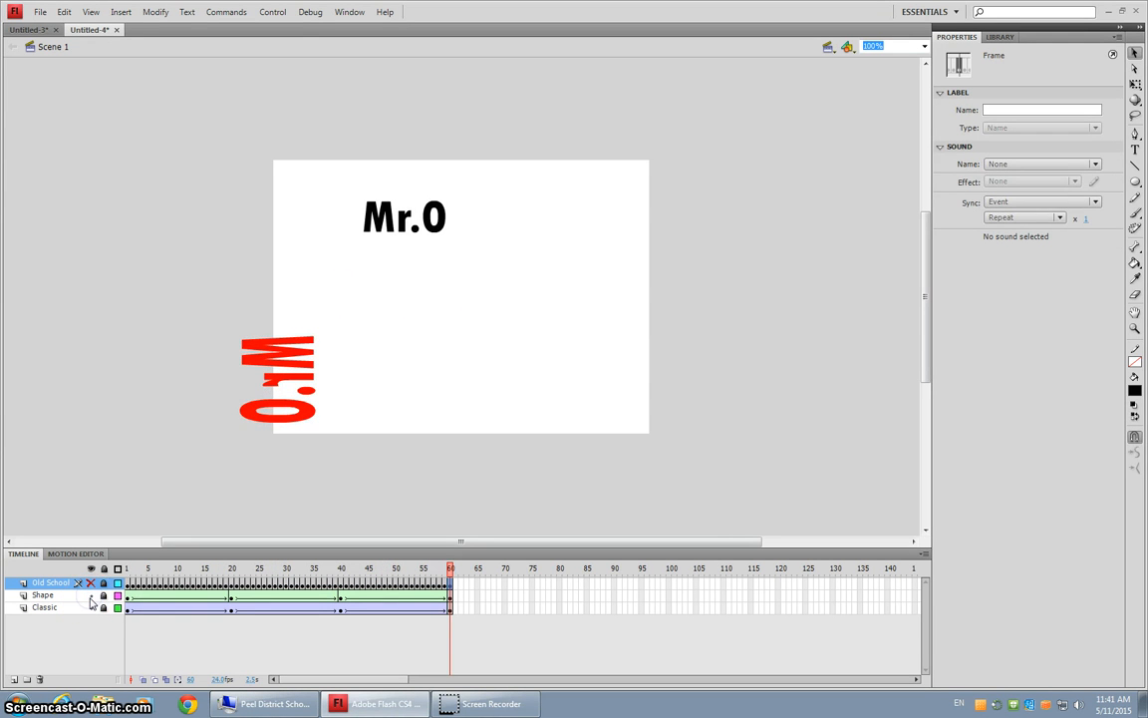
{"action": "key", "text": "Return"}
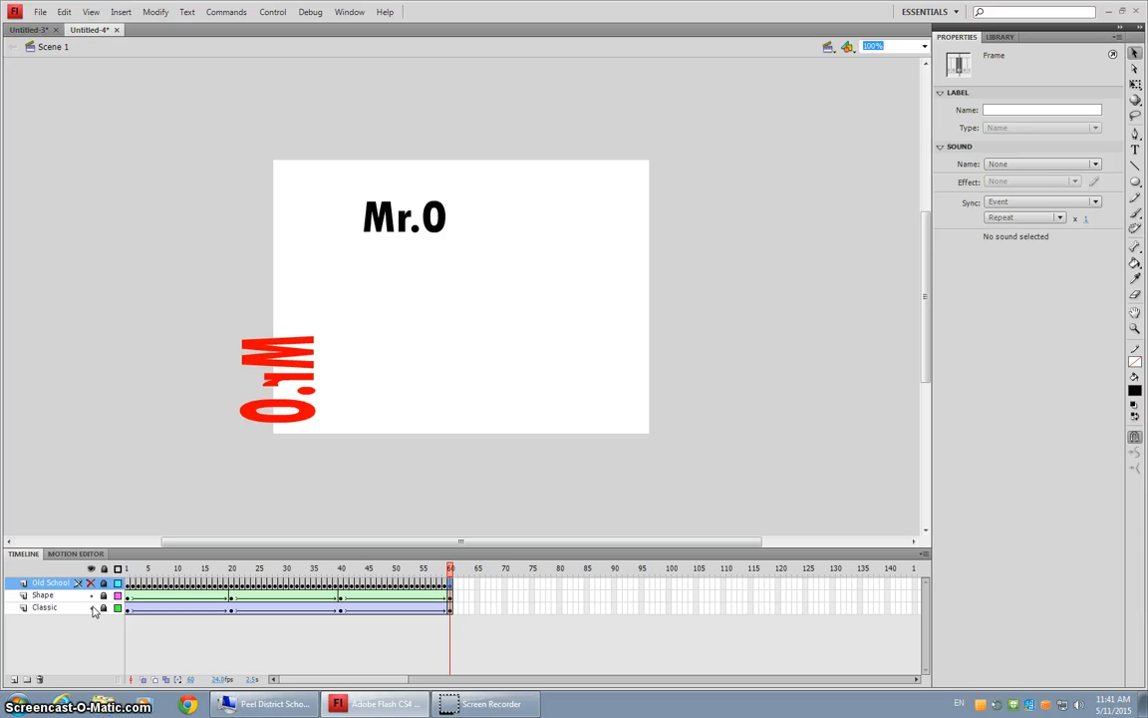
{"action": "left_click", "coordinate": [91, 584]}
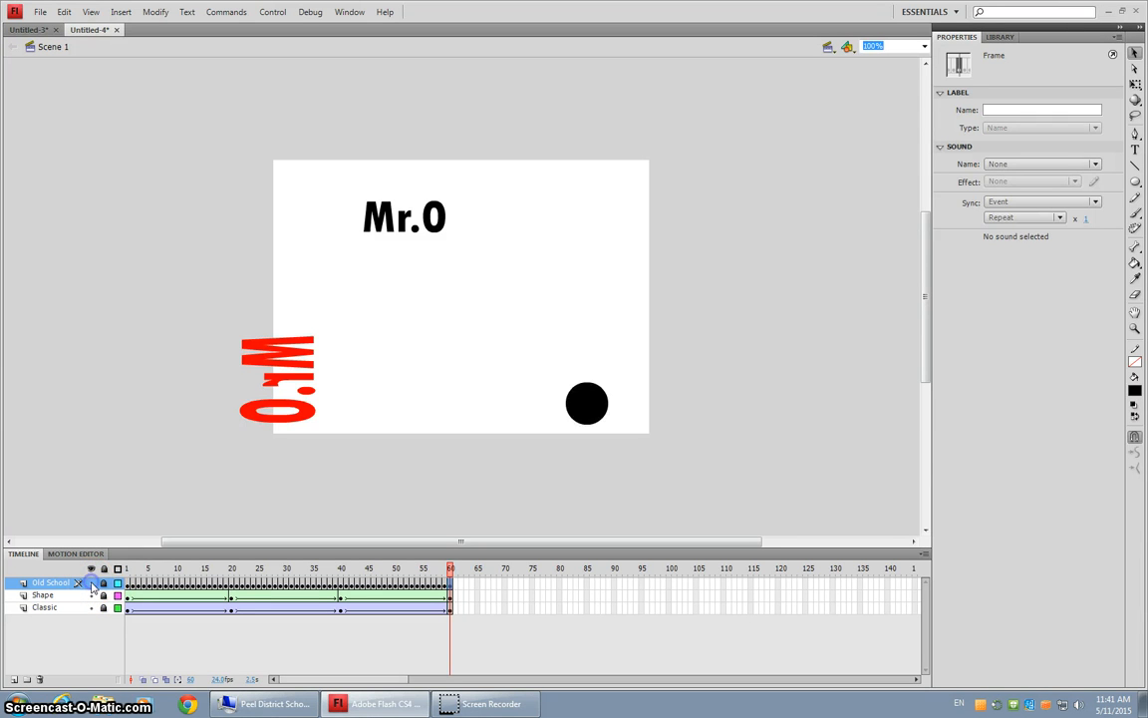
{"action": "key", "text": "Return"}
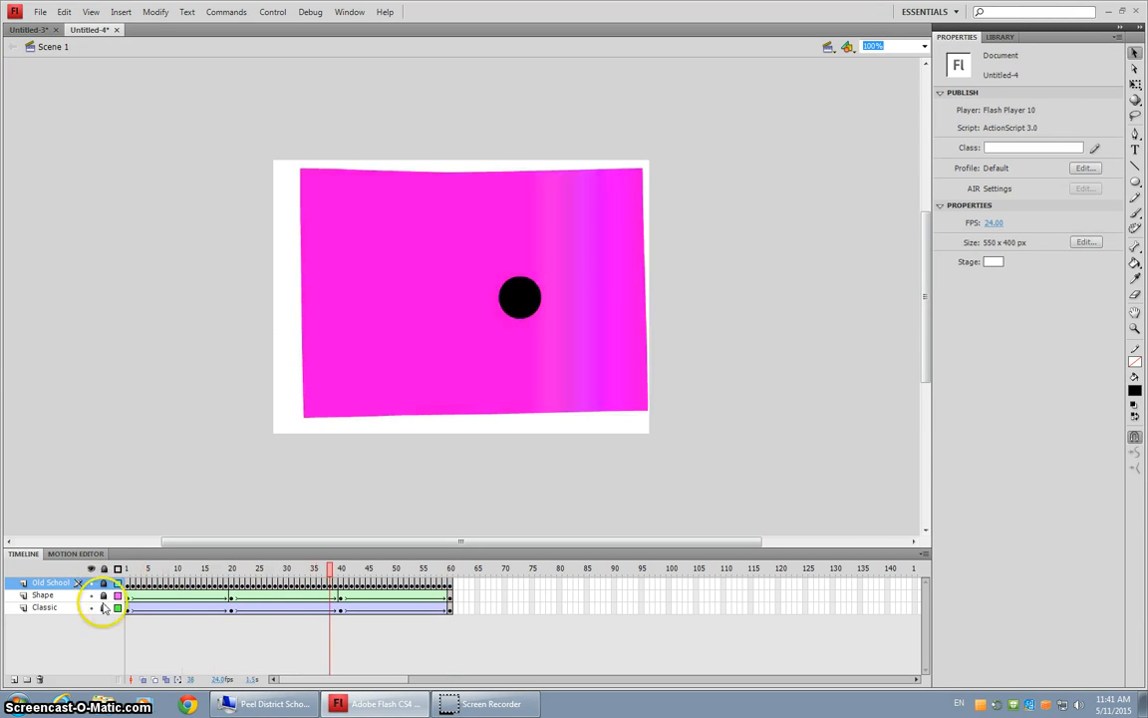
Go to frame 40, move the Classic layer above Old School in the layer stack, and play the combined animation
{"action": "left_click", "coordinate": [341, 570]}
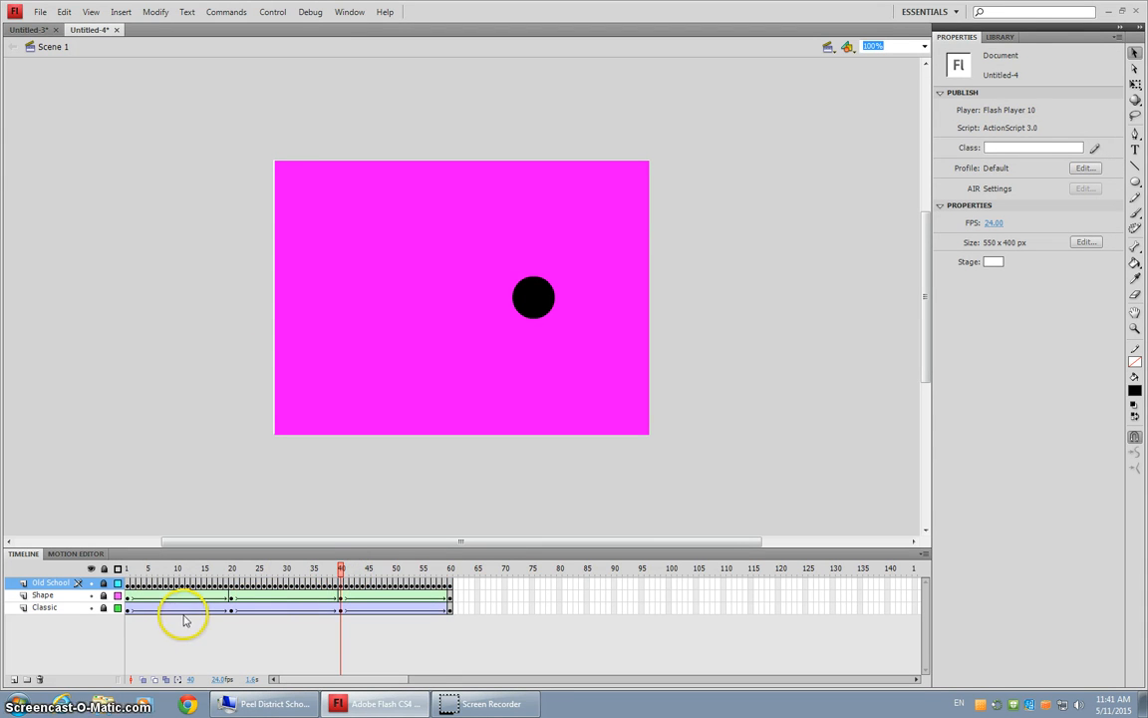
{"action": "left_click", "coordinate": [64, 608]}
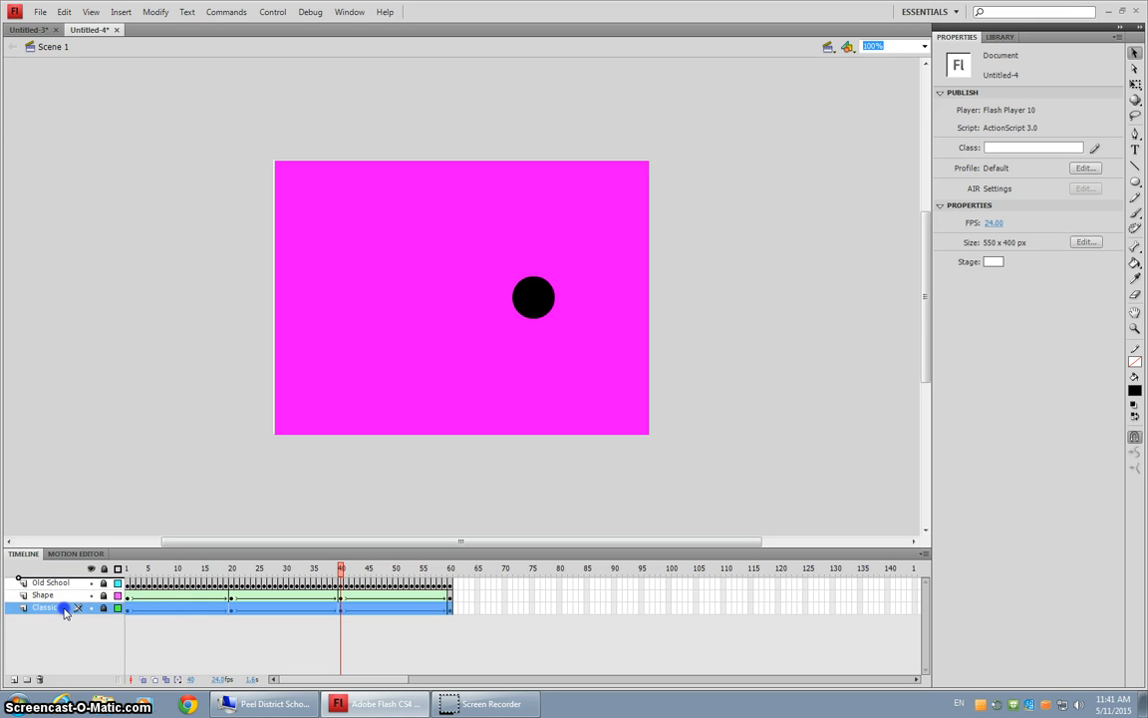
{"action": "left_click_drag", "start_coordinate": [63, 608], "coordinate": [64, 582]}
{"action": "key", "text": "Return"}
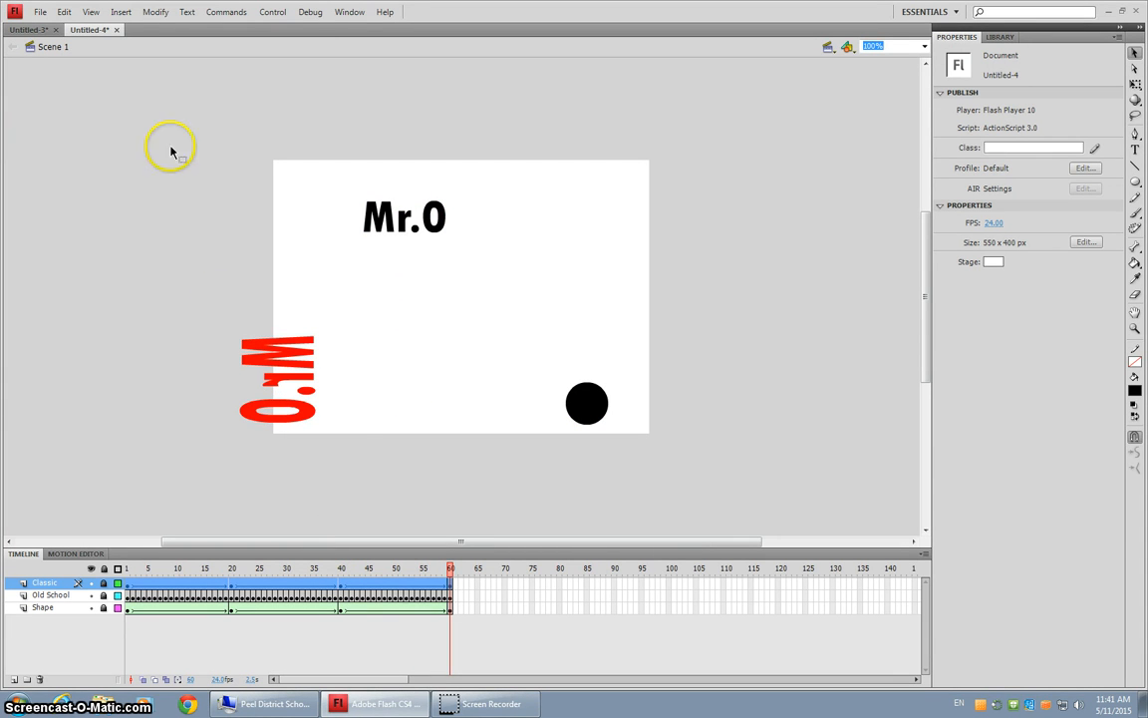
Open the Save As dialog for the document and select the file name for editing
{"action": "left_click", "coordinate": [70, 18]}
{"action": "left_click", "coordinate": [79, 15]}
{"action": "left_click", "coordinate": [40, 12]}
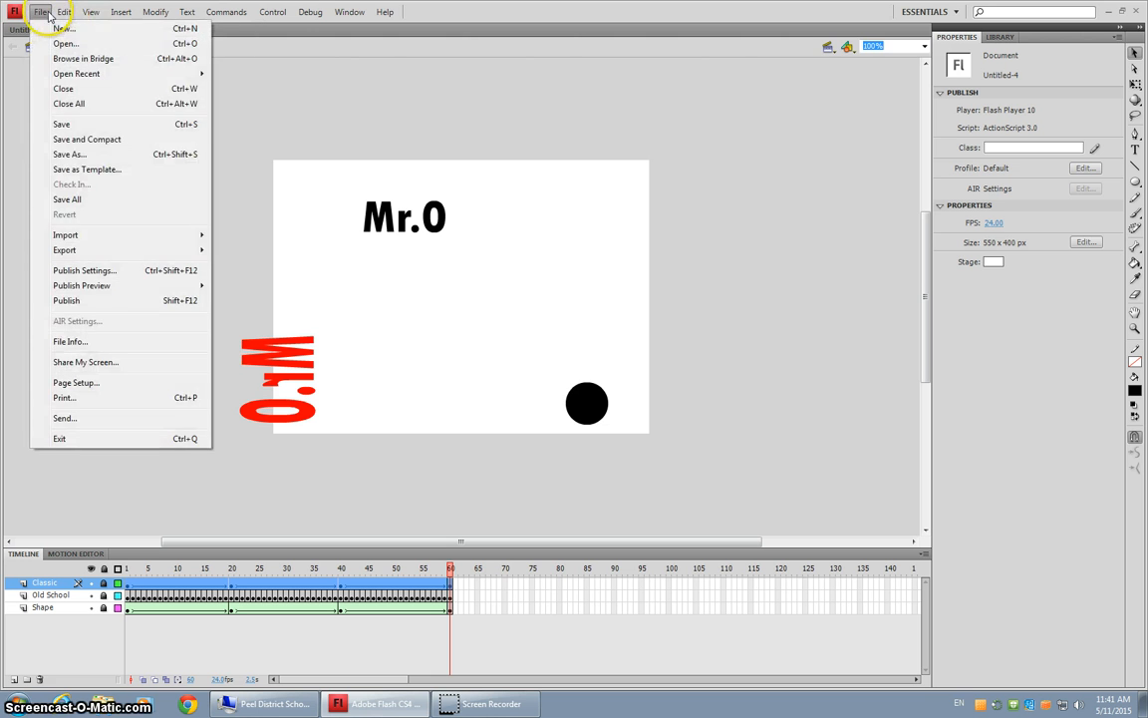
{"action": "left_click", "coordinate": [78, 155]}
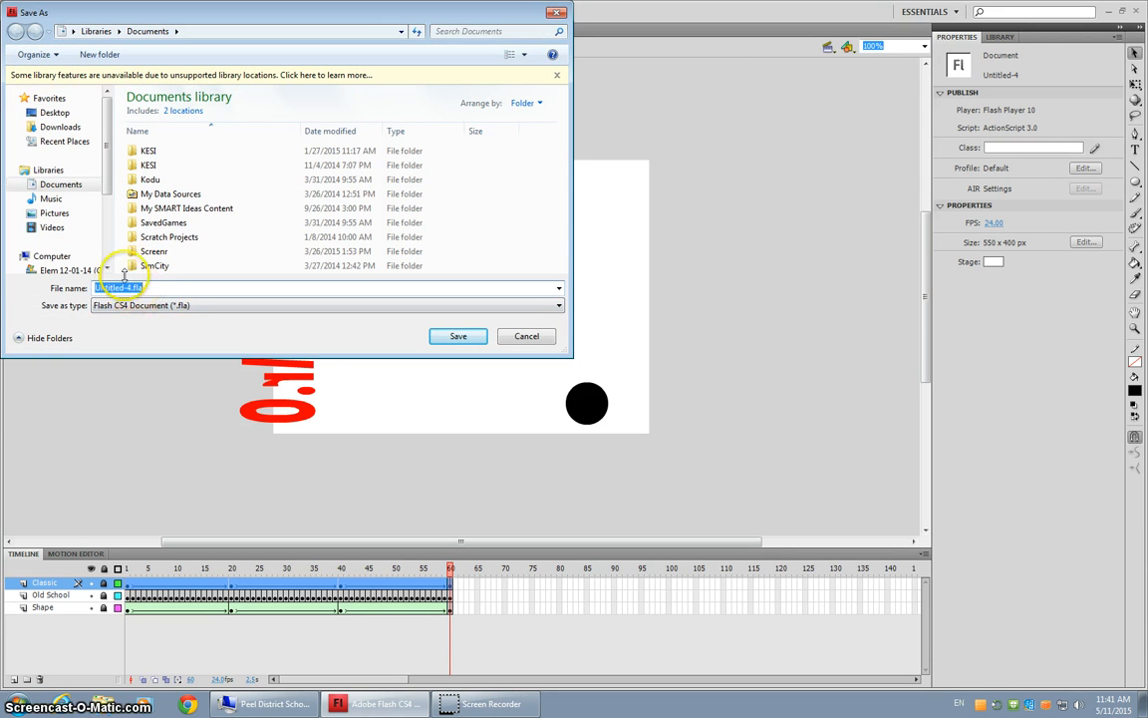
{"action": "left_click_drag", "start_coordinate": [130, 287], "coordinate": [71, 281]}
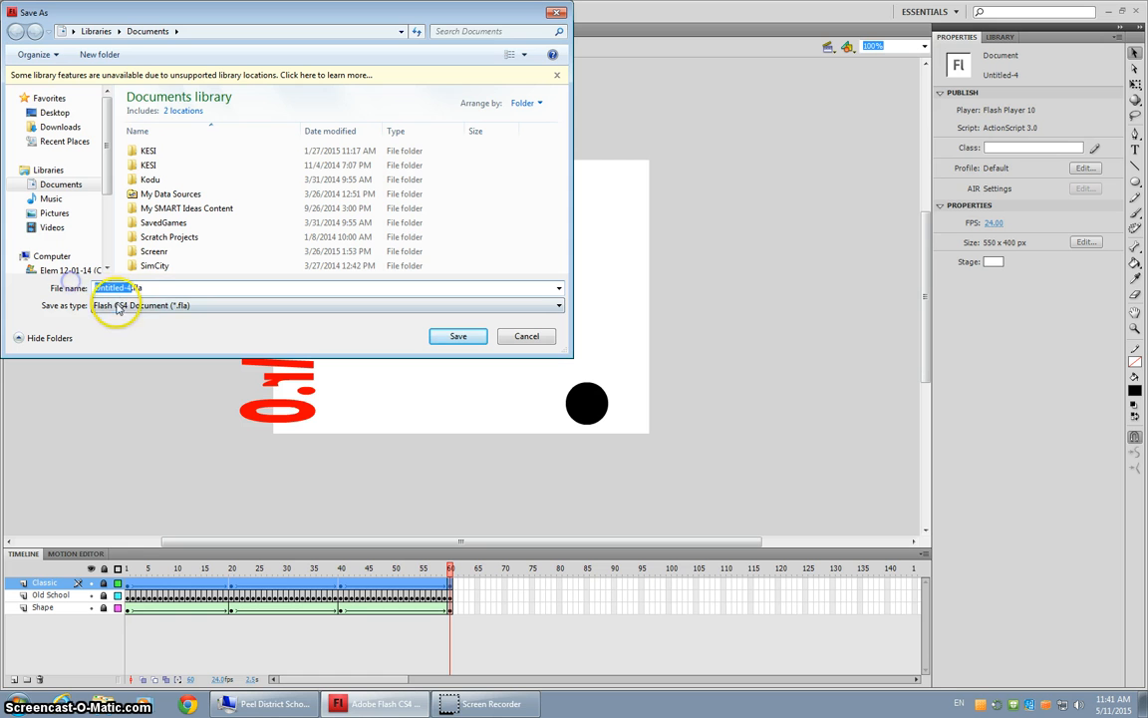